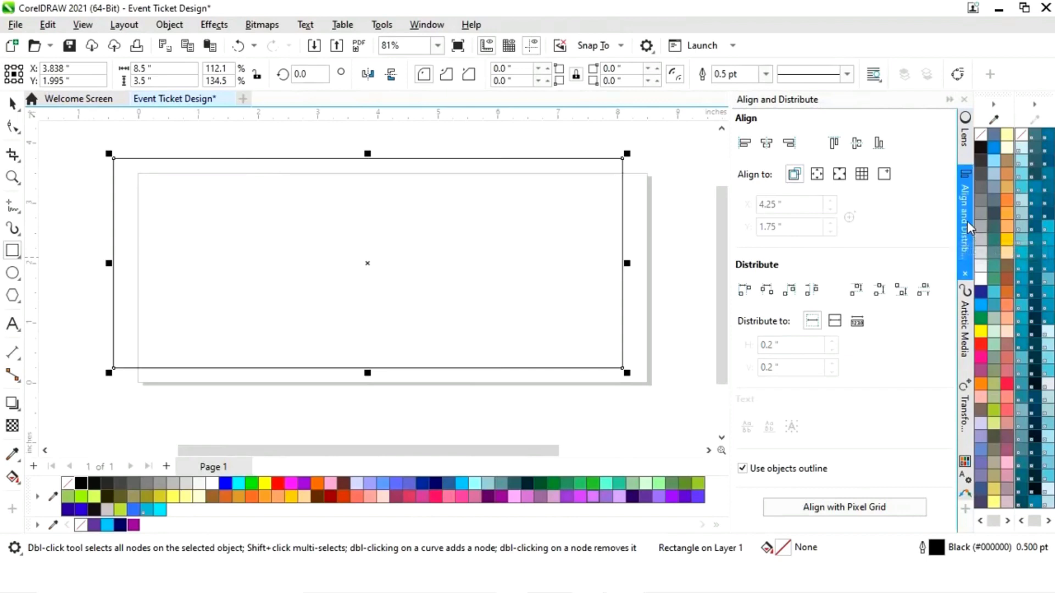
Step: Center the rectangle horizontally and vertically on the specified point X 4.25, Y 1.75 inches so it matches the page
click(886, 174)
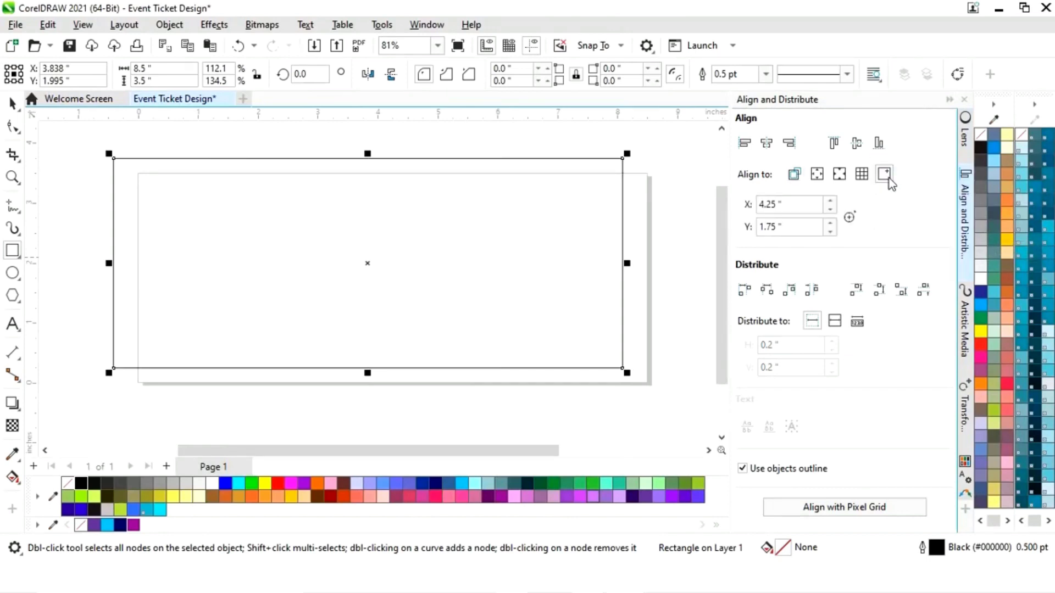
click(769, 148)
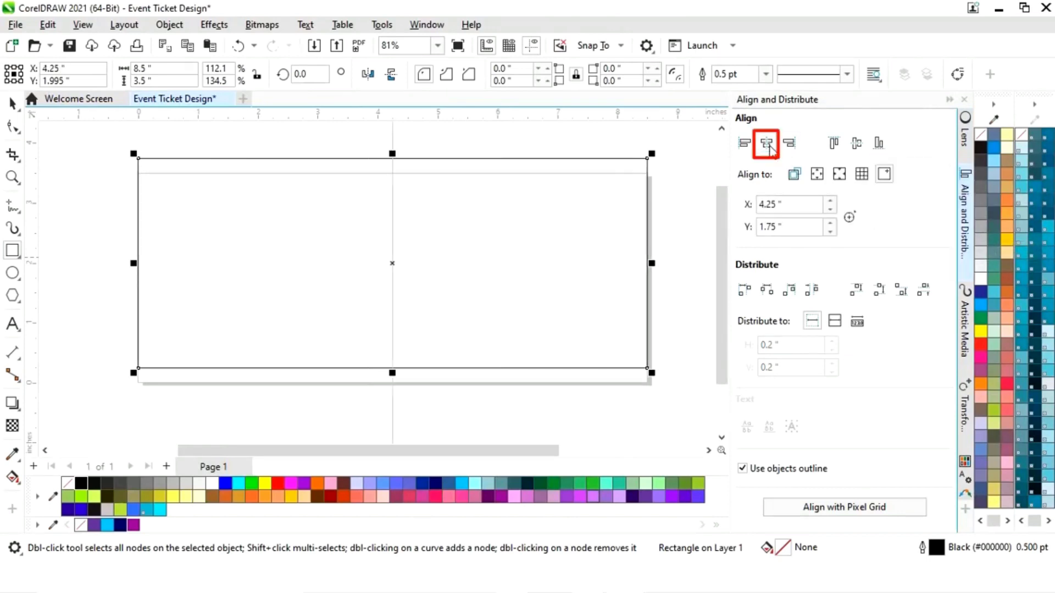
click(855, 151)
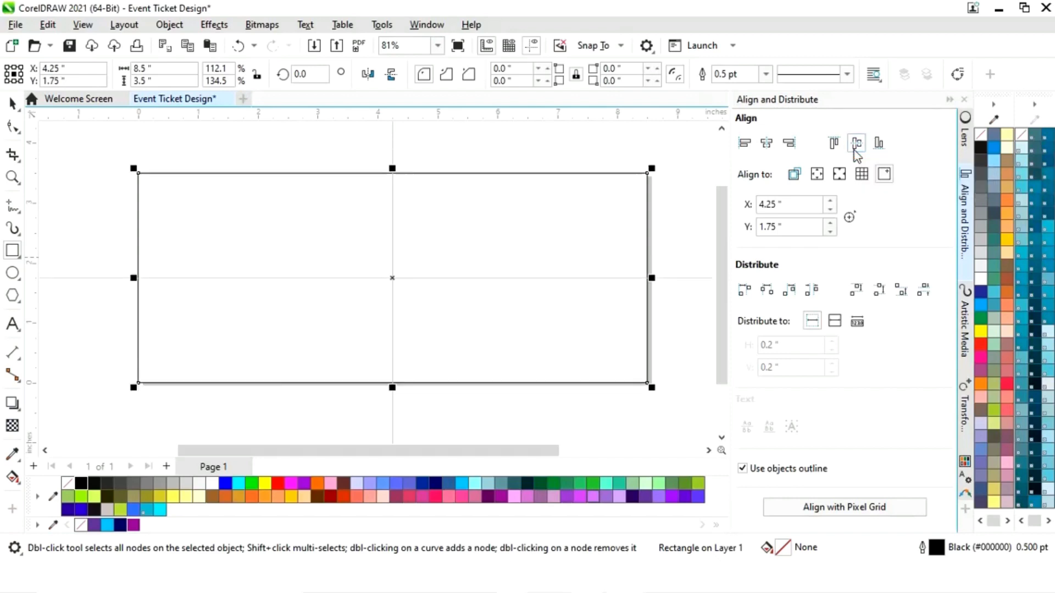
click(948, 102)
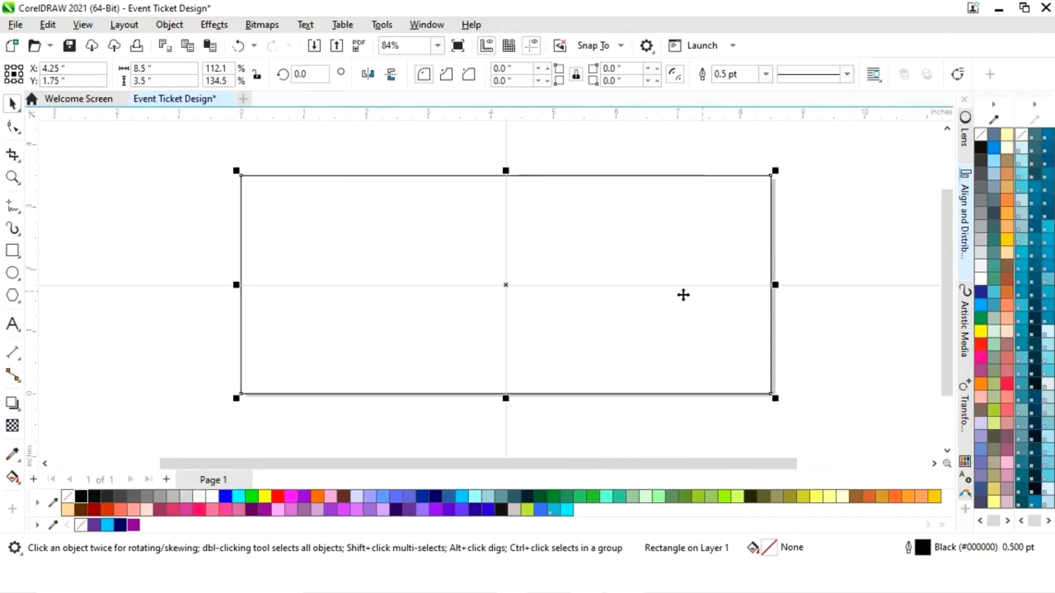
Step: Fill the rectangle with Grape and make a narrower copy about 6.1 inches wide over its left part
click(93, 526)
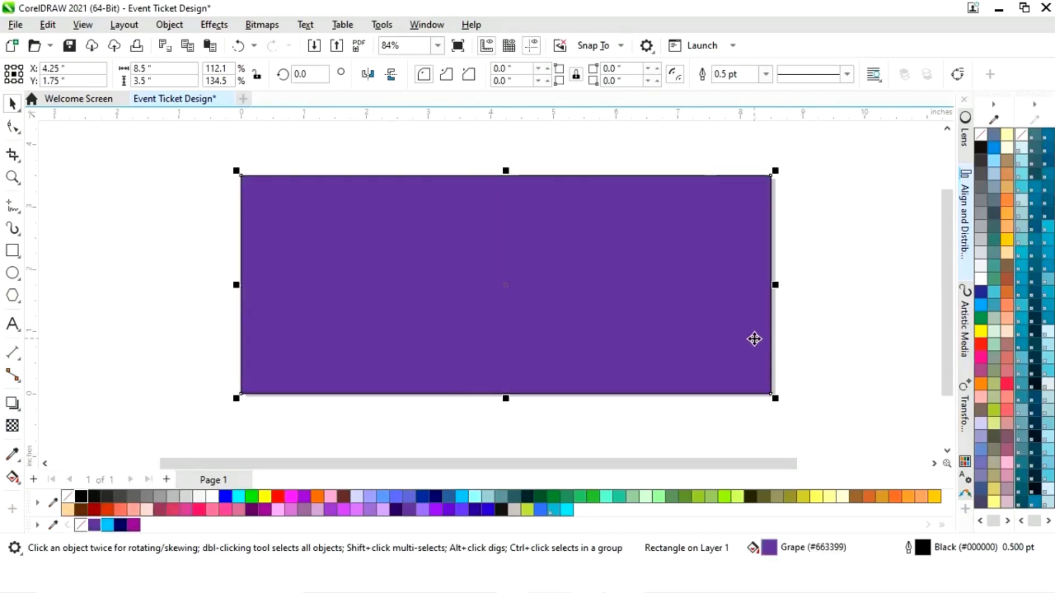
drag(775, 285, 628, 299)
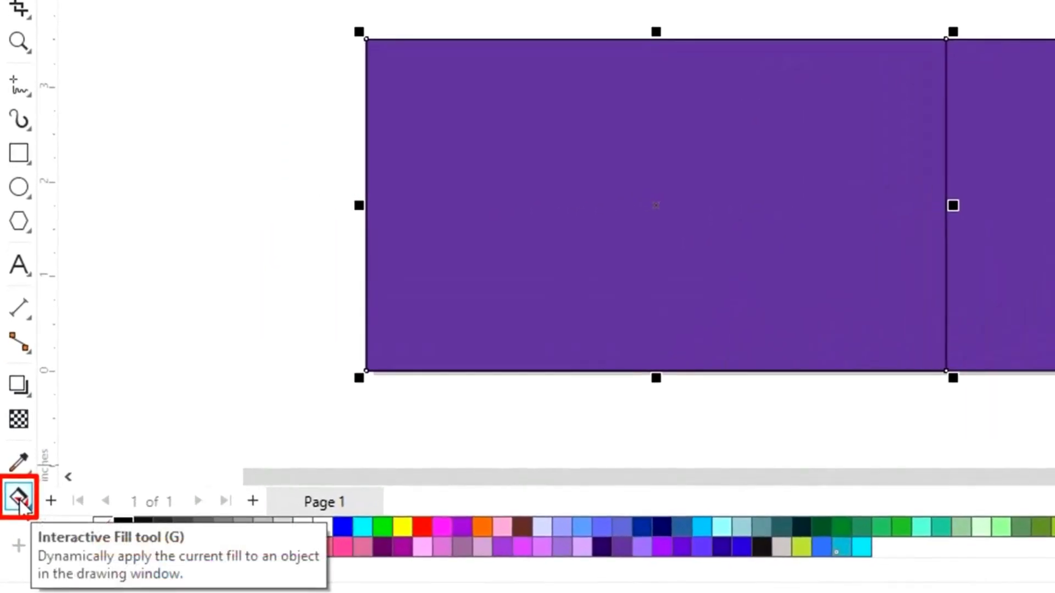
Step: Apply a diagonal fountain fill from upper left to lower right on the narrower rectangle, with Sky Blue as its start color
click(19, 497)
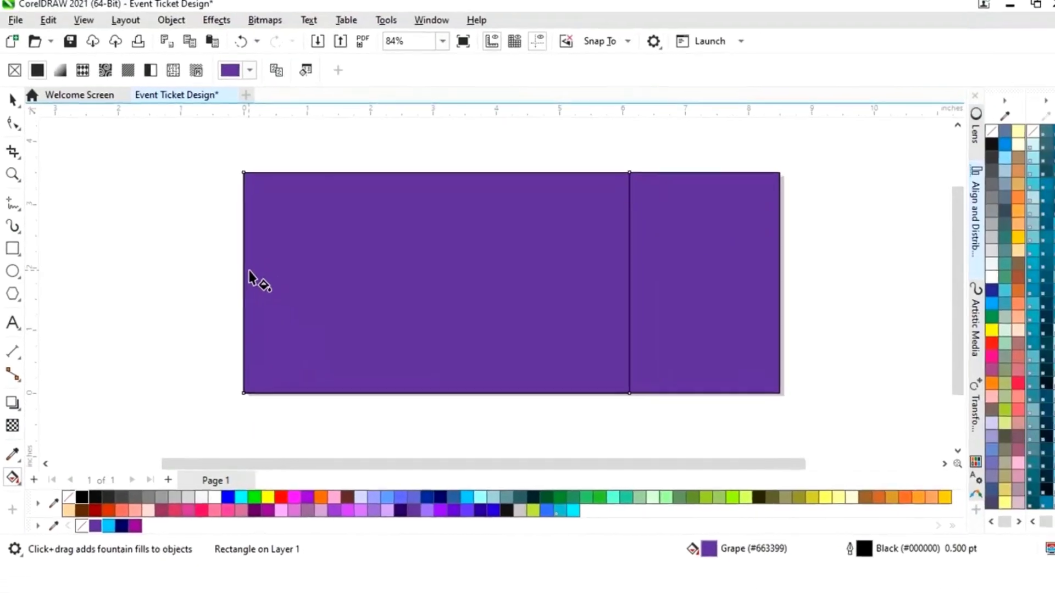
drag(243, 194, 617, 386)
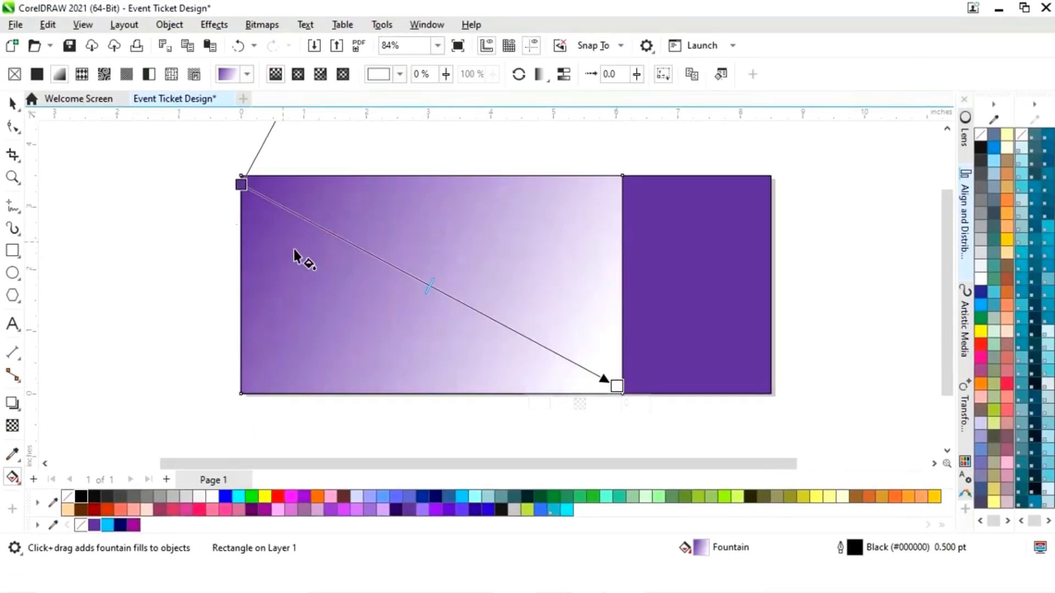
click(242, 185)
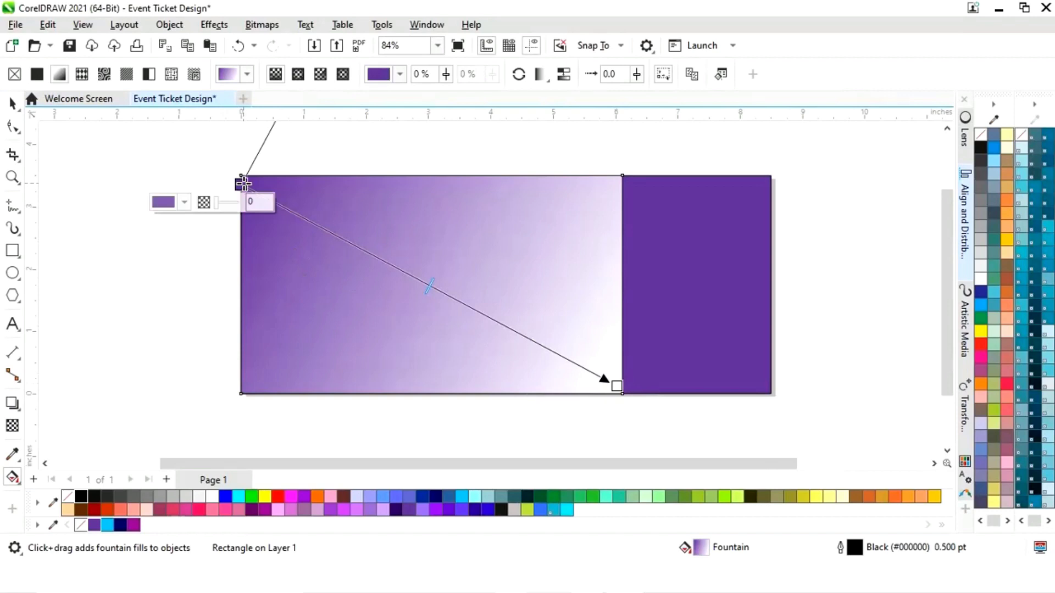
click(187, 203)
click(299, 452)
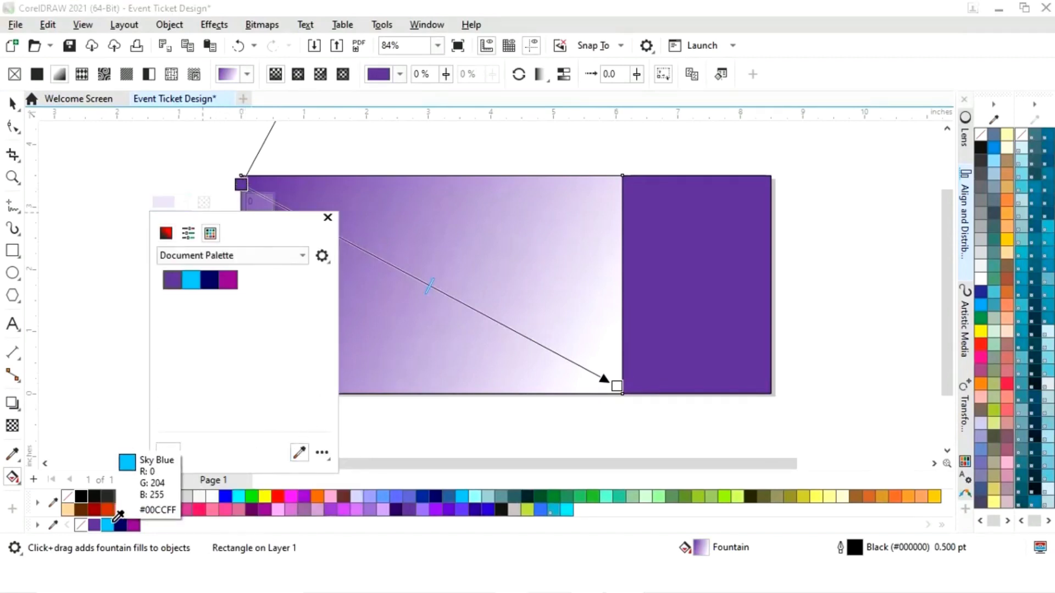
click(109, 523)
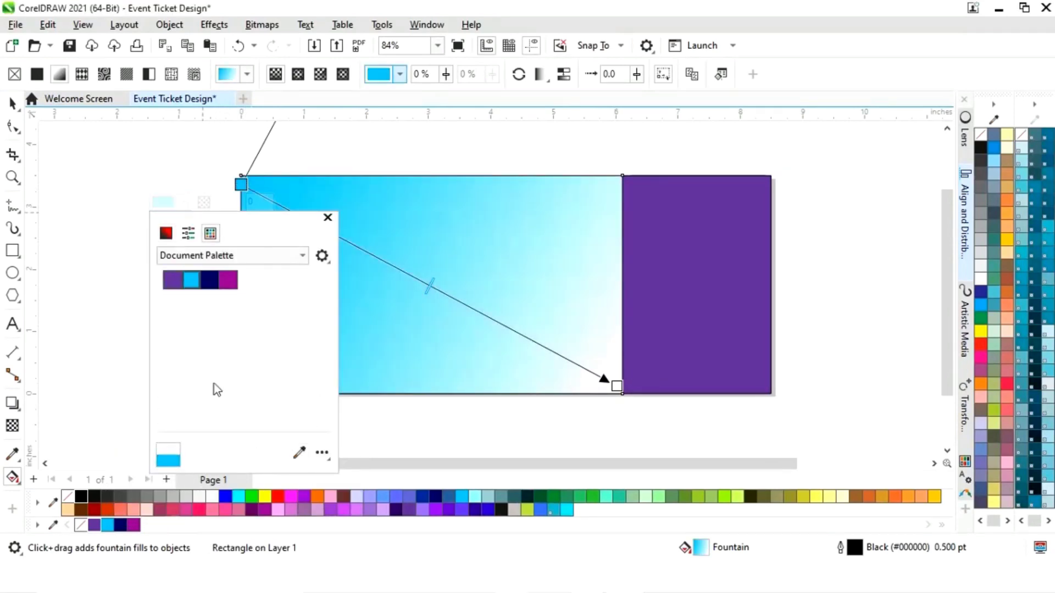
click(328, 217)
Step: Add an intermediate color node at 42% on the gradient and sample the document palette's dark navy for it
double_click(400, 270)
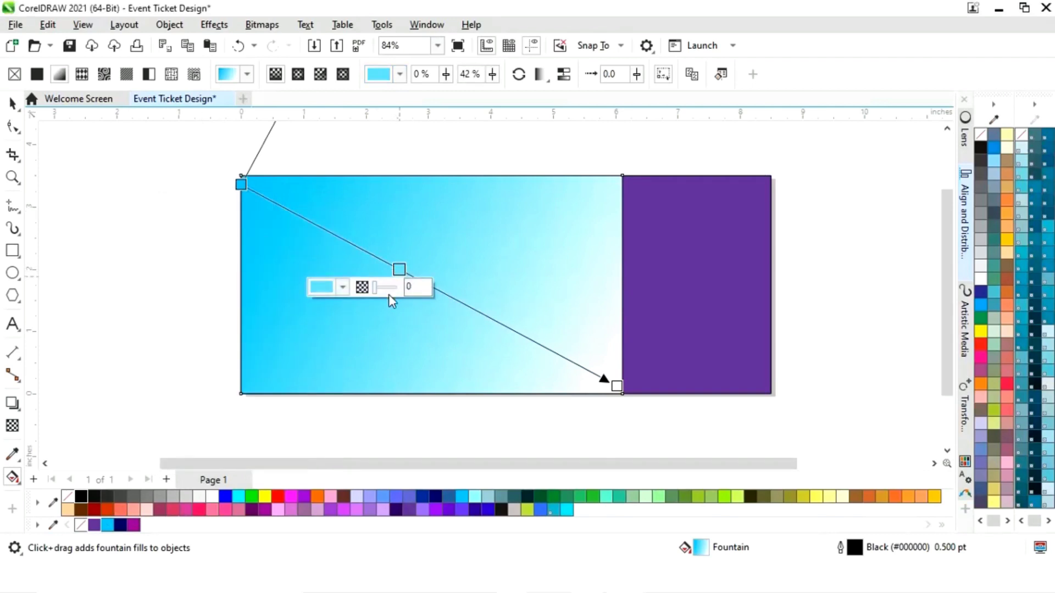
click(343, 288)
click(457, 515)
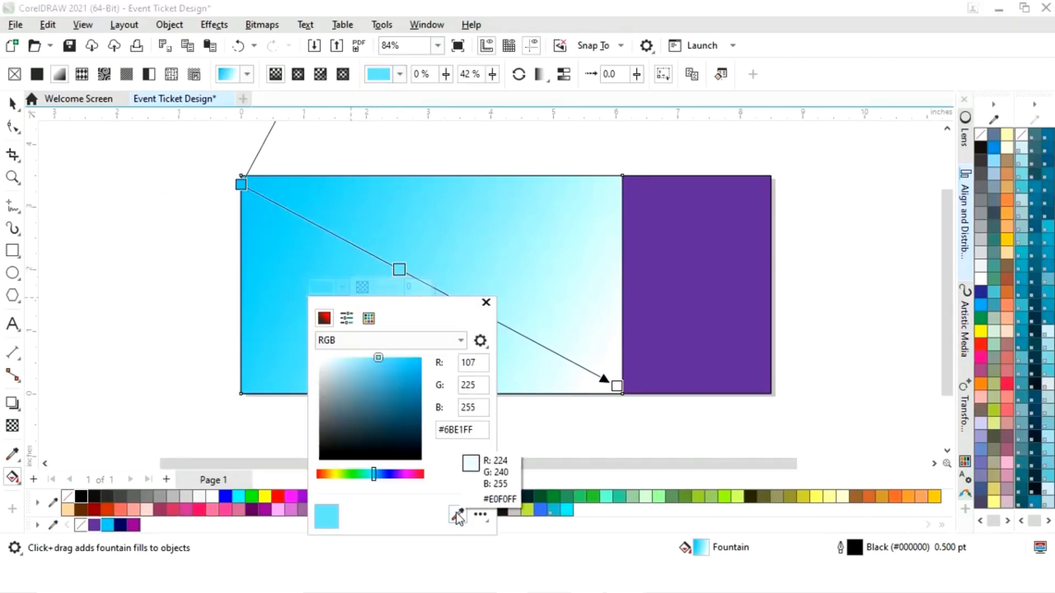
click(121, 525)
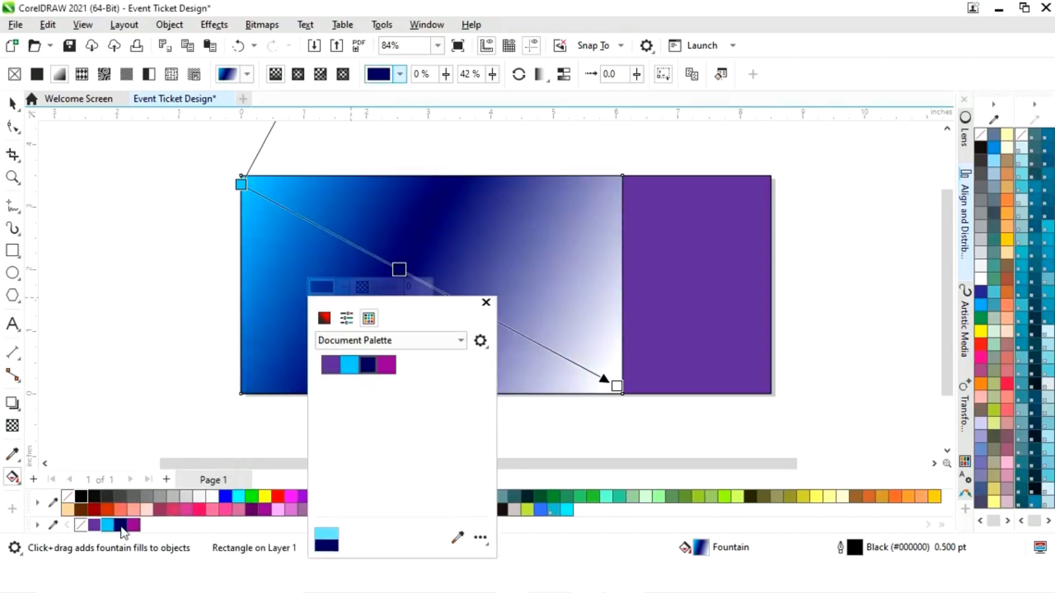
click(485, 302)
Step: Set the gradient's end node to the purple #990099 sampled from the document palette
click(616, 385)
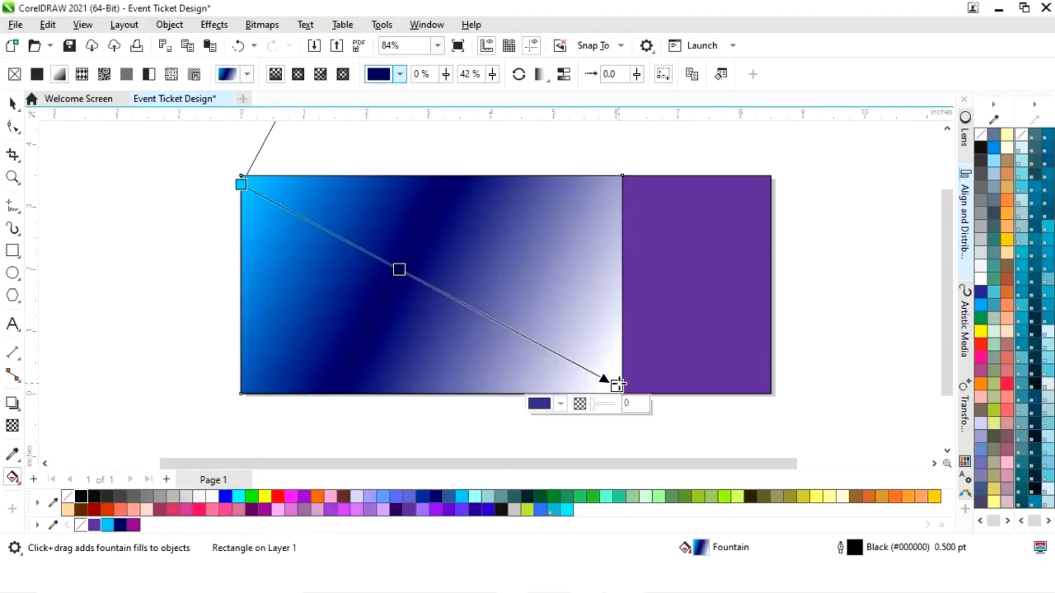
click(560, 404)
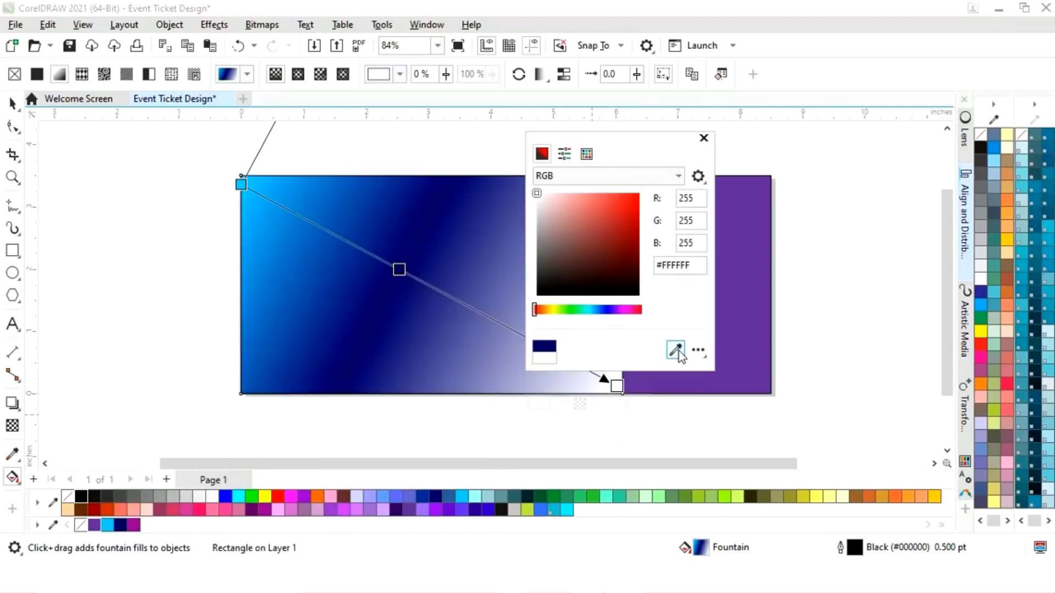
click(675, 350)
click(134, 525)
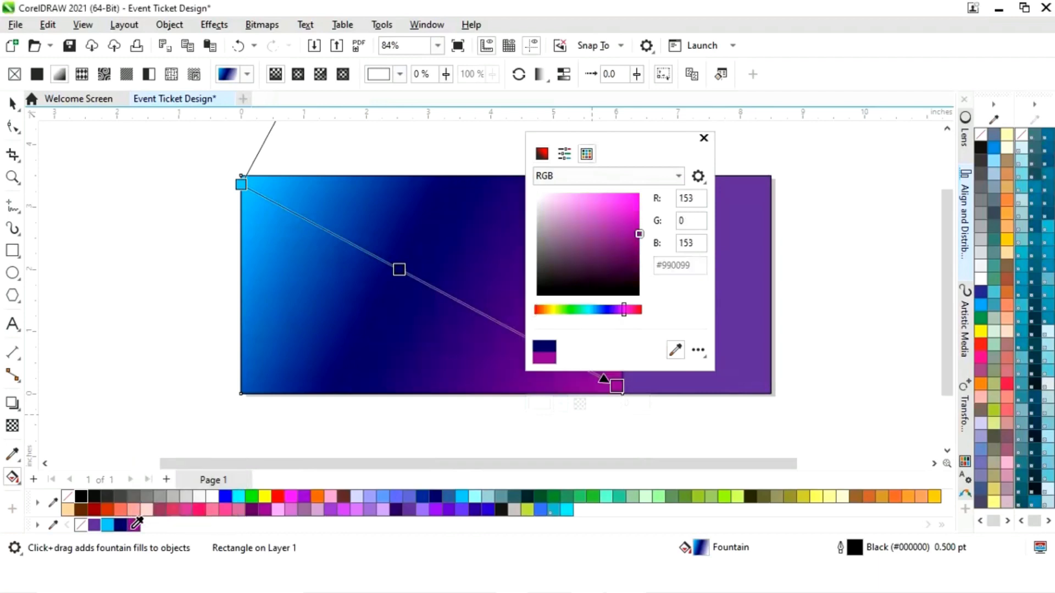
click(704, 138)
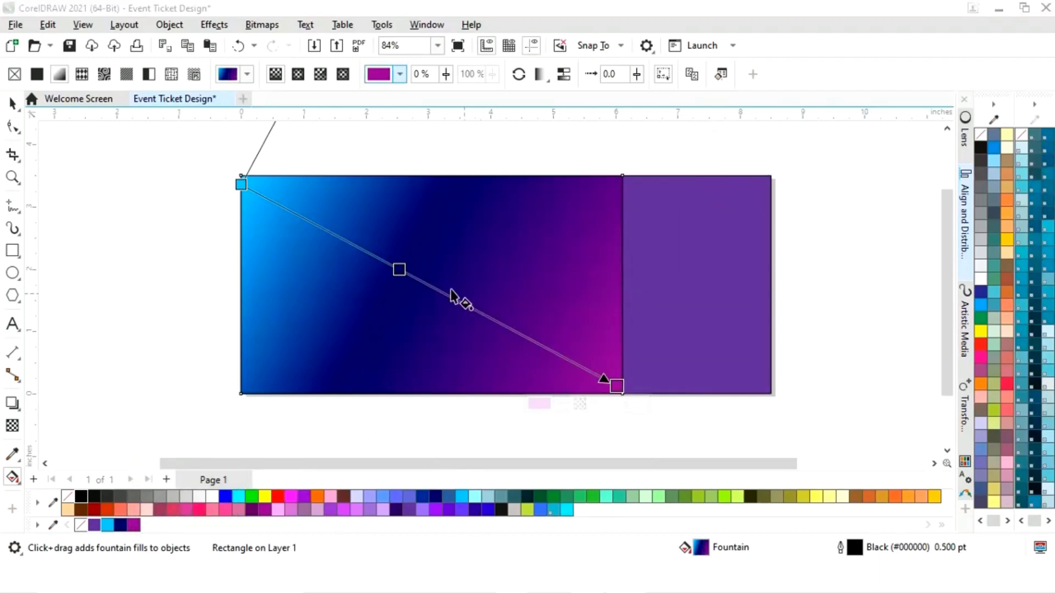
Step: Shift the navy node to 39% and extend the gradient's start and end nodes to the rectangle's opposite corners
drag(399, 269, 387, 264)
click(387, 264)
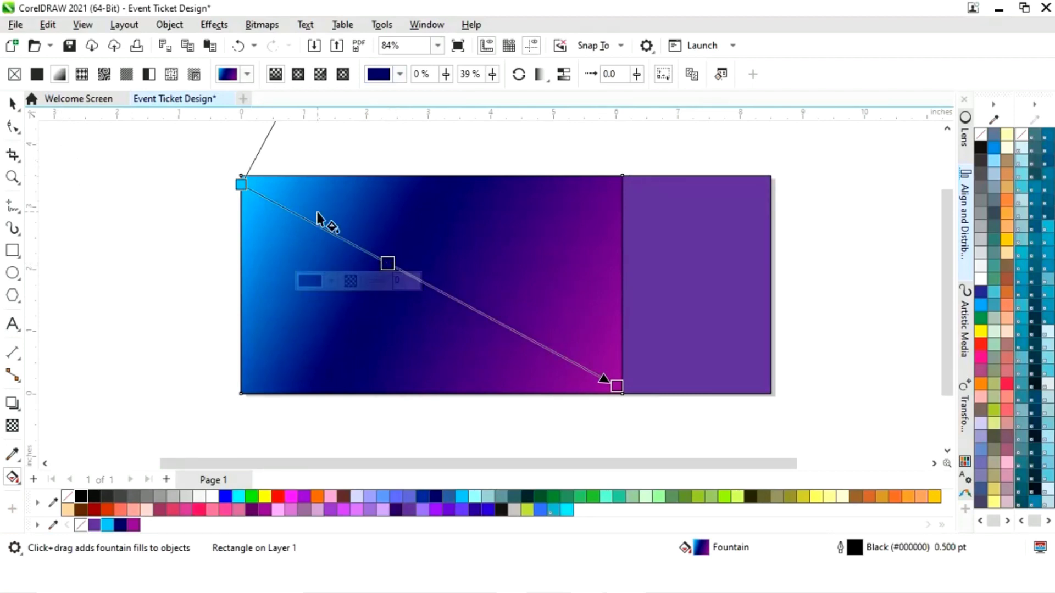
click(242, 183)
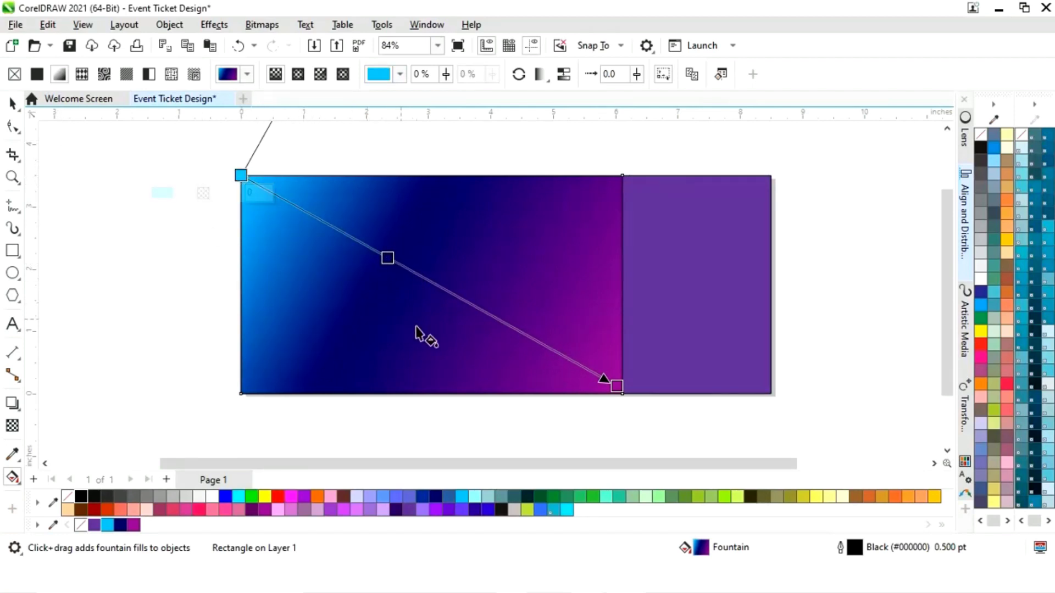
drag(616, 386, 622, 393)
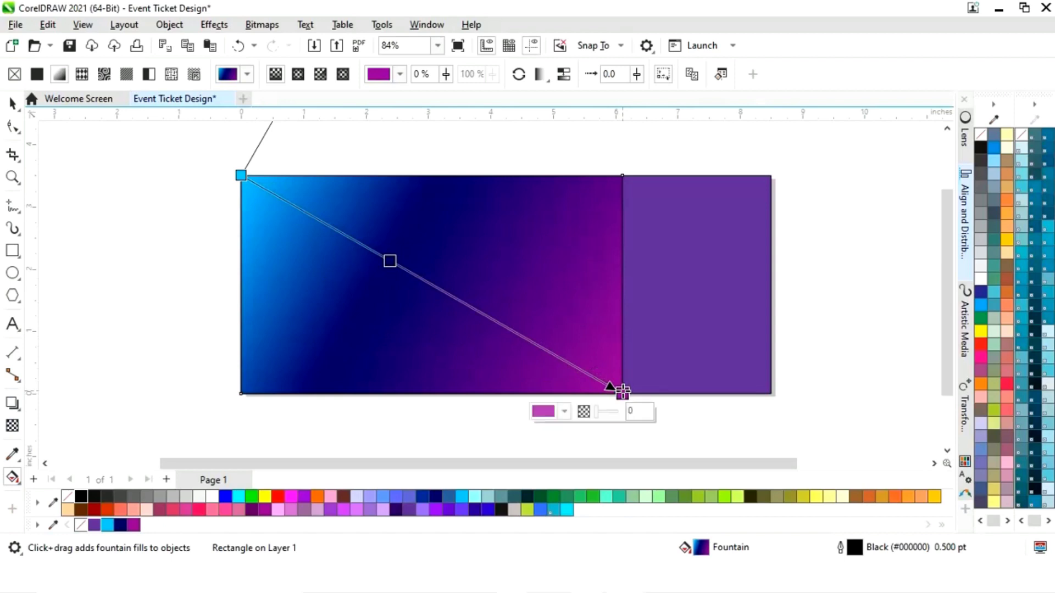
Step: Remove the outline from the gradient rectangle and deselect it
click(12, 104)
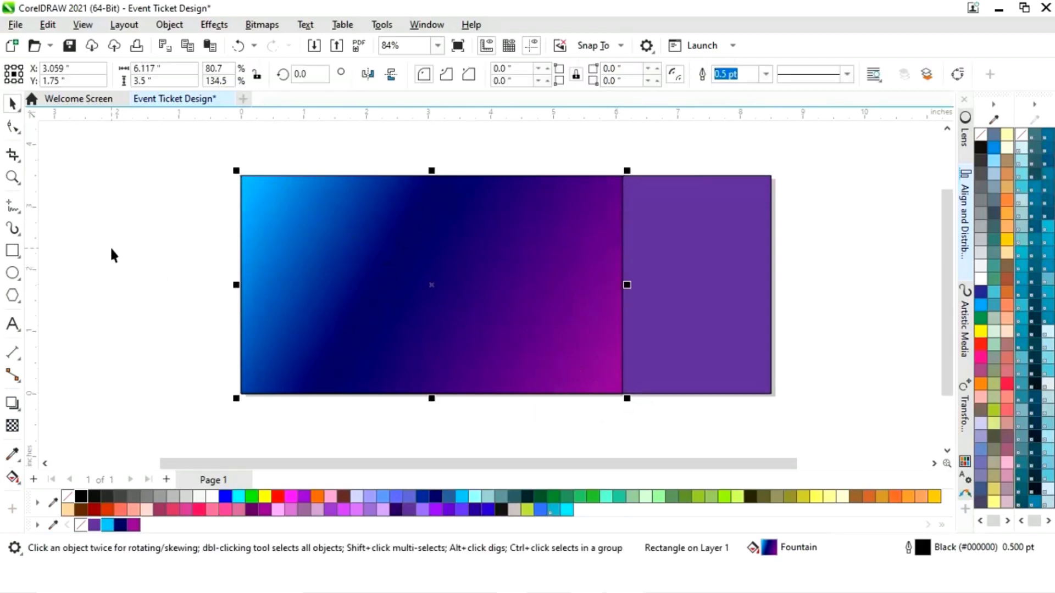
right_click(80, 525)
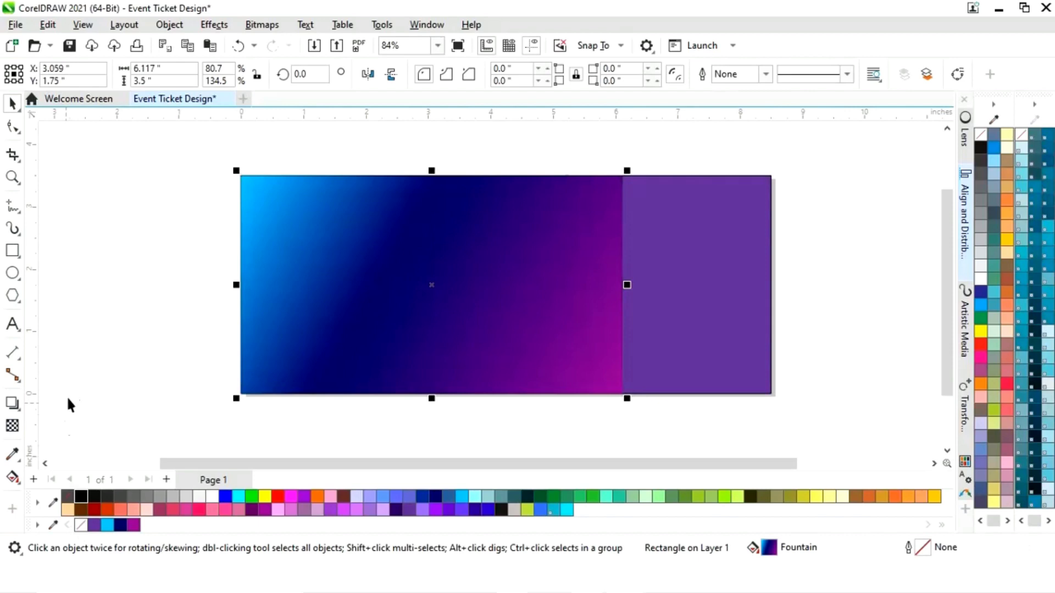
click(153, 378)
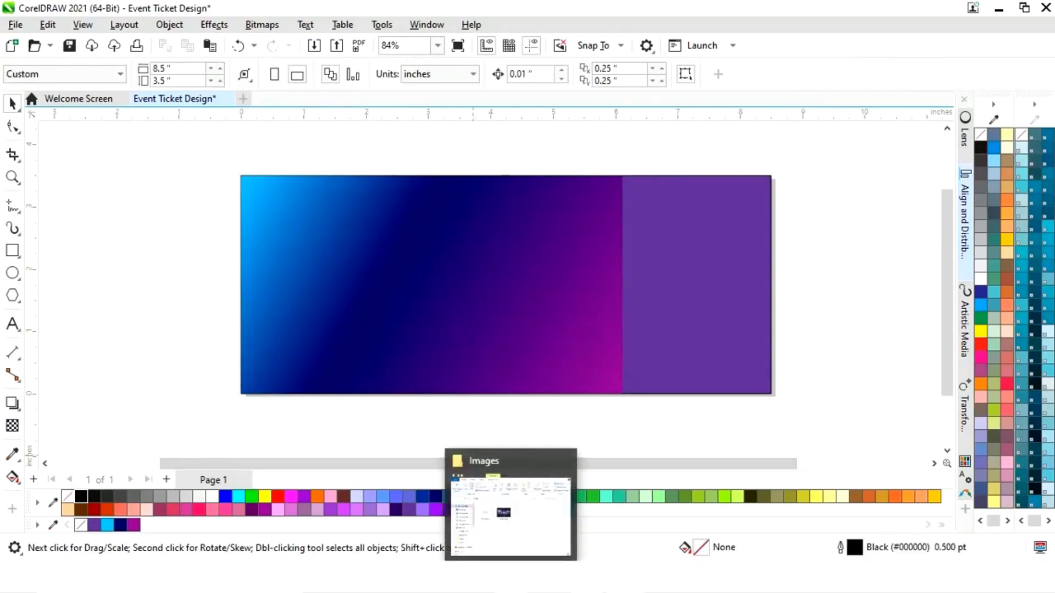
Step: Bring Event.jpg from the Images folder into the drawing, then minimize the folder window
click(511, 591)
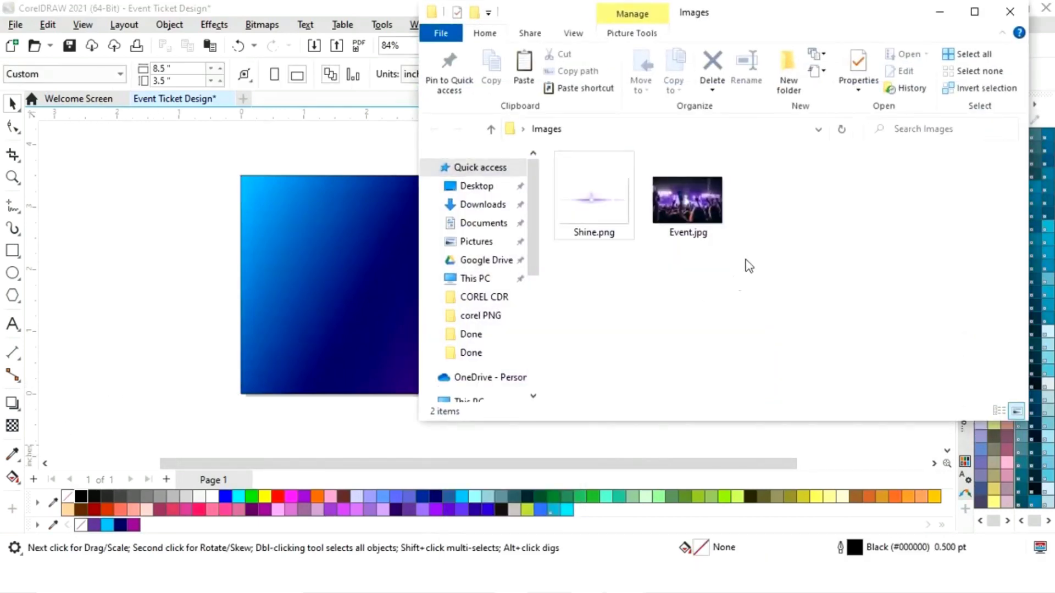
drag(707, 211, 187, 341)
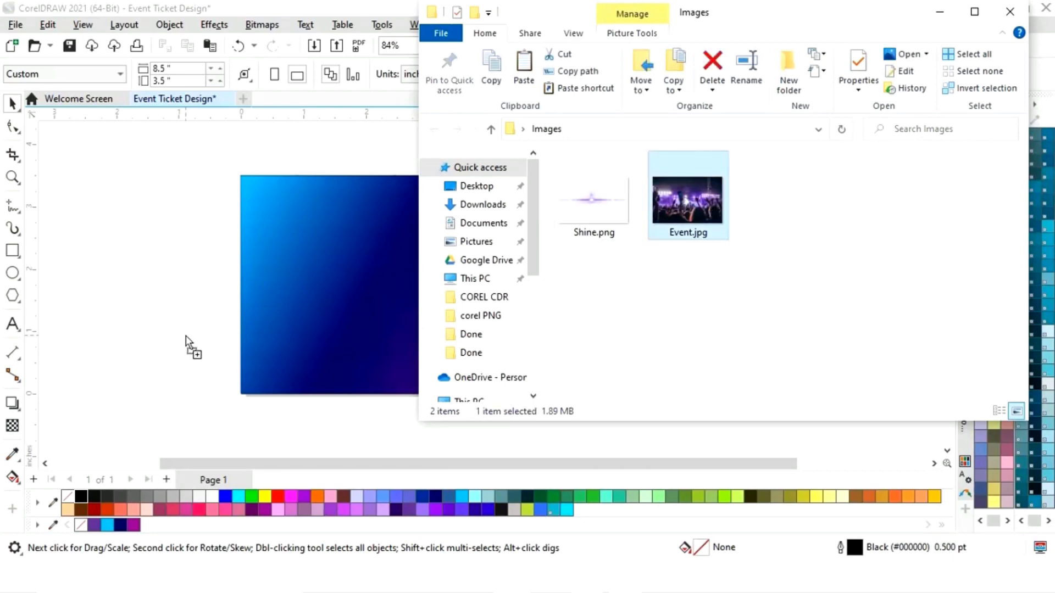
click(939, 11)
Step: Scale the concert photo down proportionally to about 5.7 by 3.8 inches beside the ticket
scroll(686, 318, down, 8)
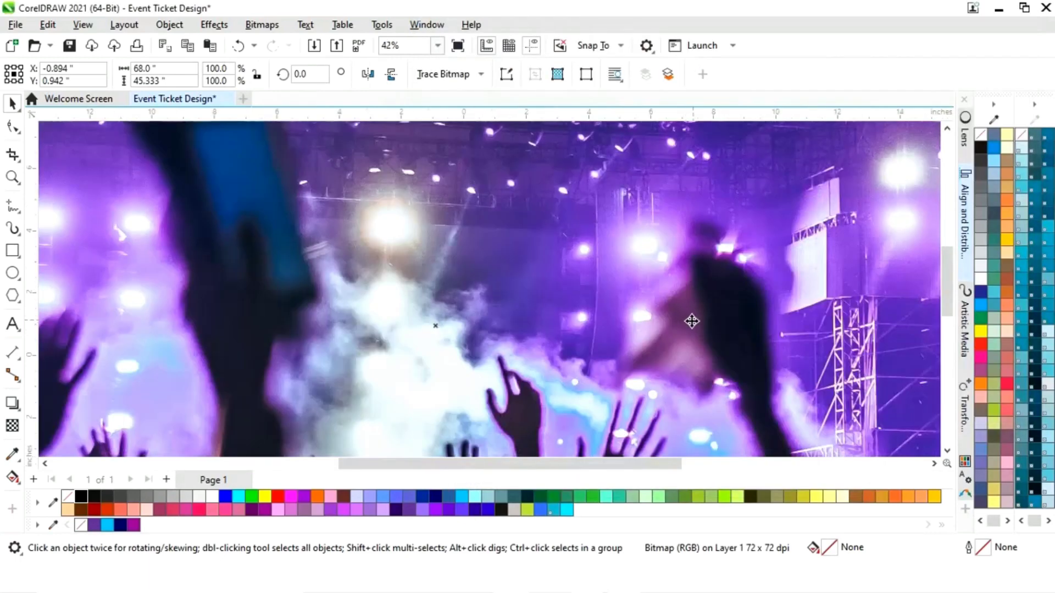
drag(818, 220, 635, 315)
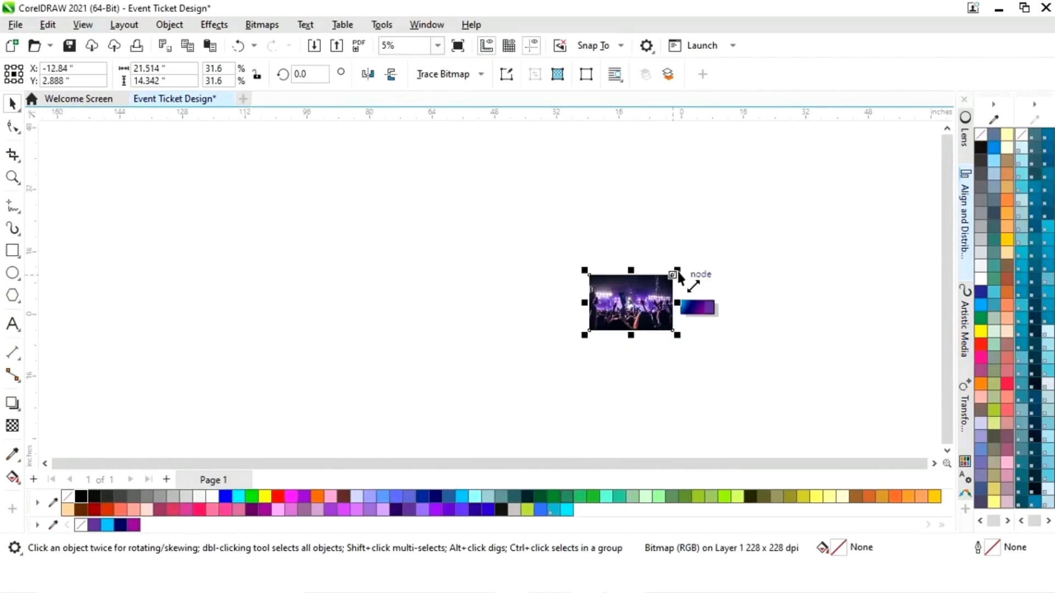
drag(672, 275, 664, 320)
key(F4)
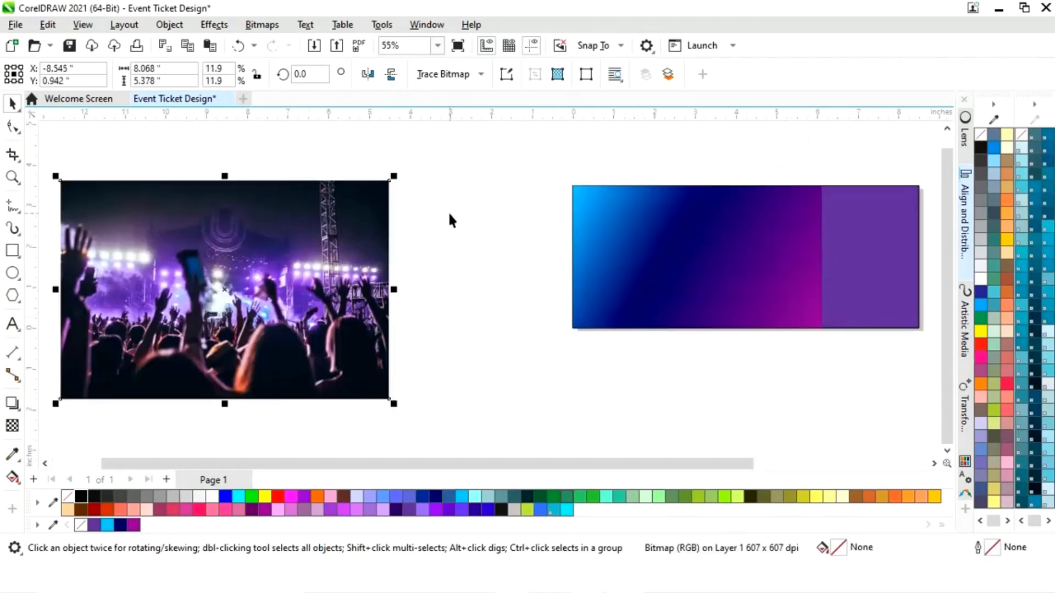
drag(393, 181, 410, 259)
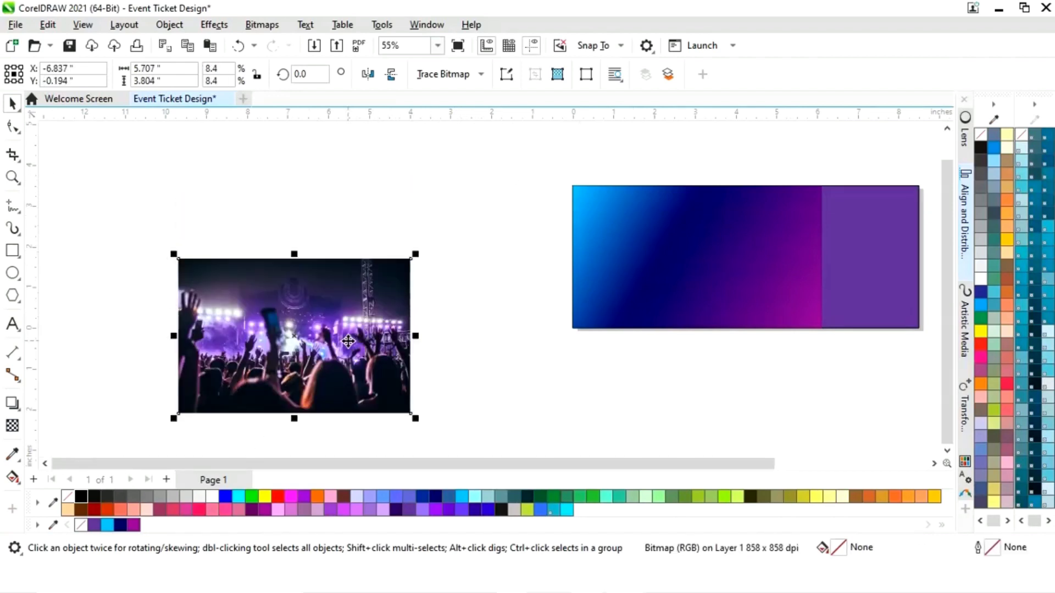
Step: Move the photo onto the gradient rectangle, enlarge it to about 6.4 by 4.3 inches and lower it over the bottom part
drag(361, 339, 735, 262)
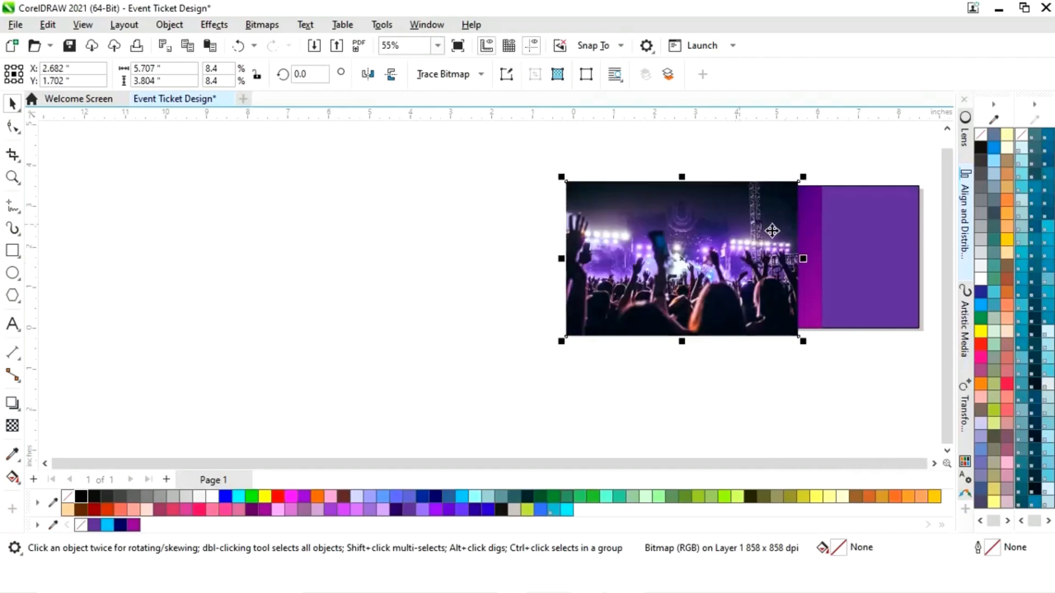
drag(803, 177, 869, 158)
drag(772, 235, 769, 310)
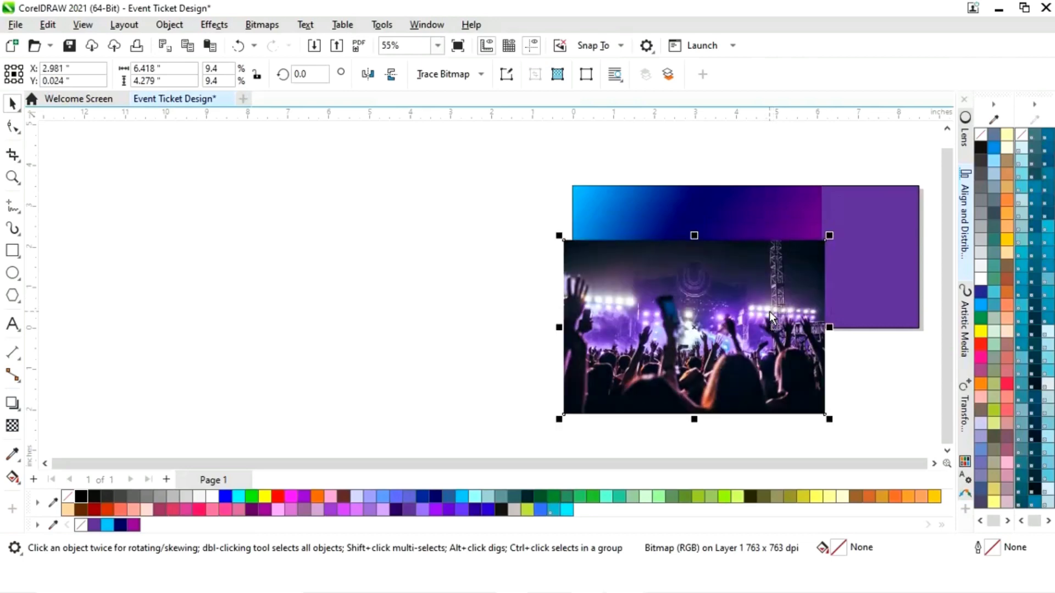
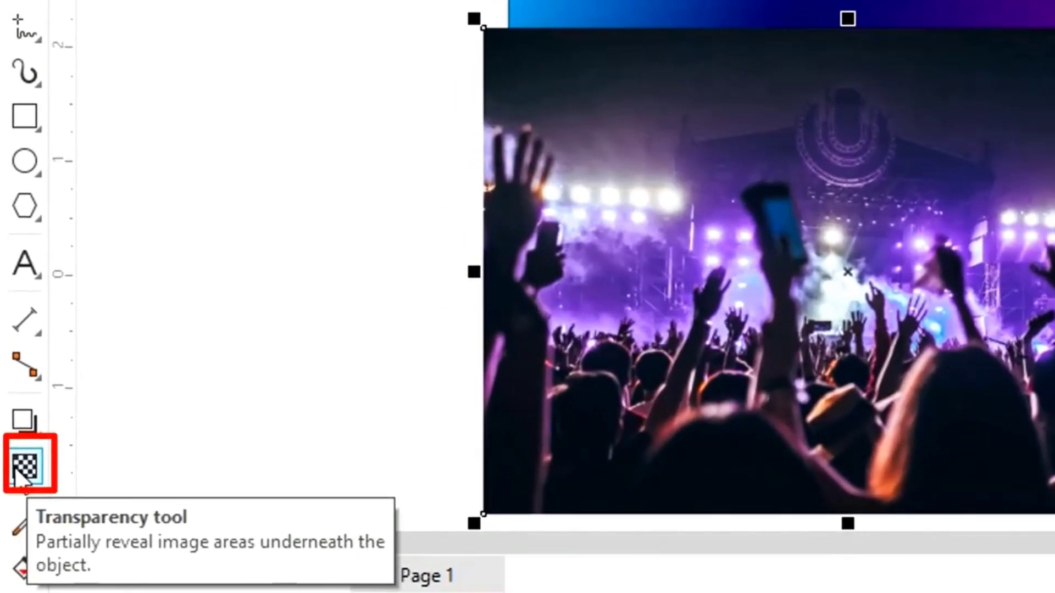
Step: Apply a uniform transparency of 79 to the concert photo
click(22, 470)
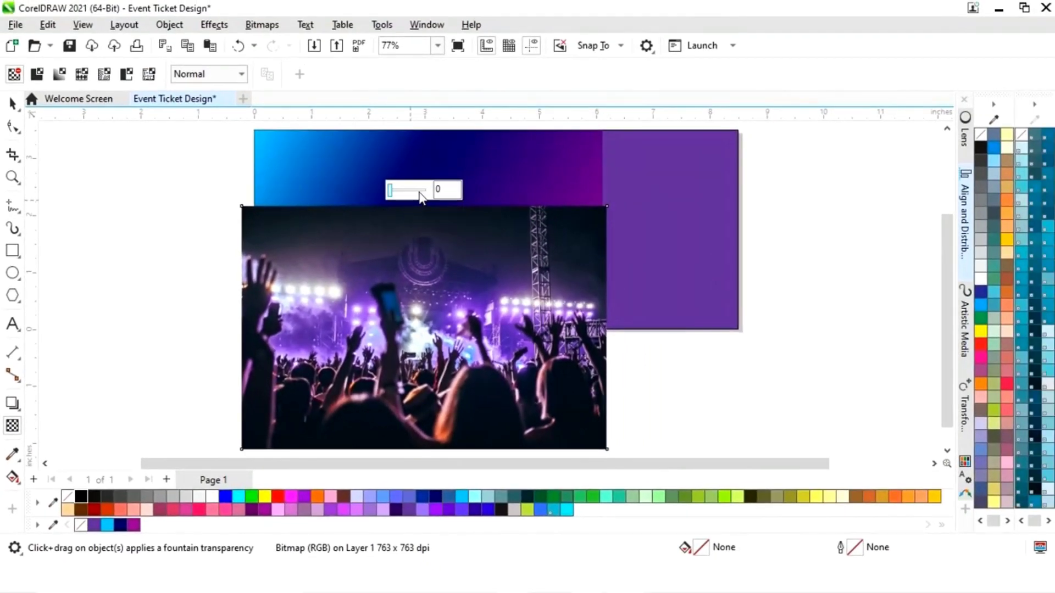
click(420, 190)
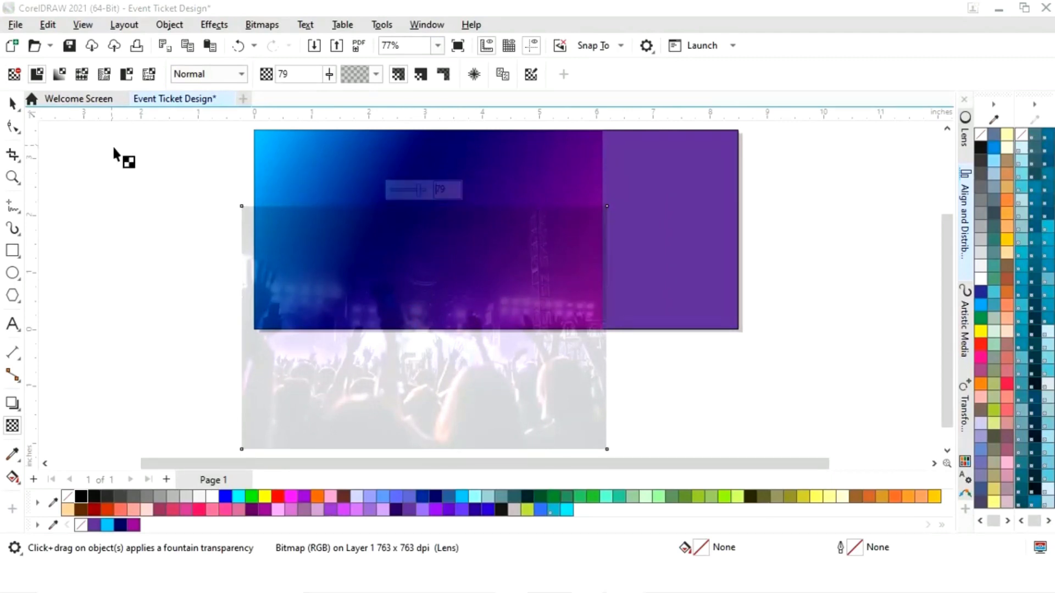
Step: PowerClip the transparent concert photo inside the gradient rectangle
click(13, 103)
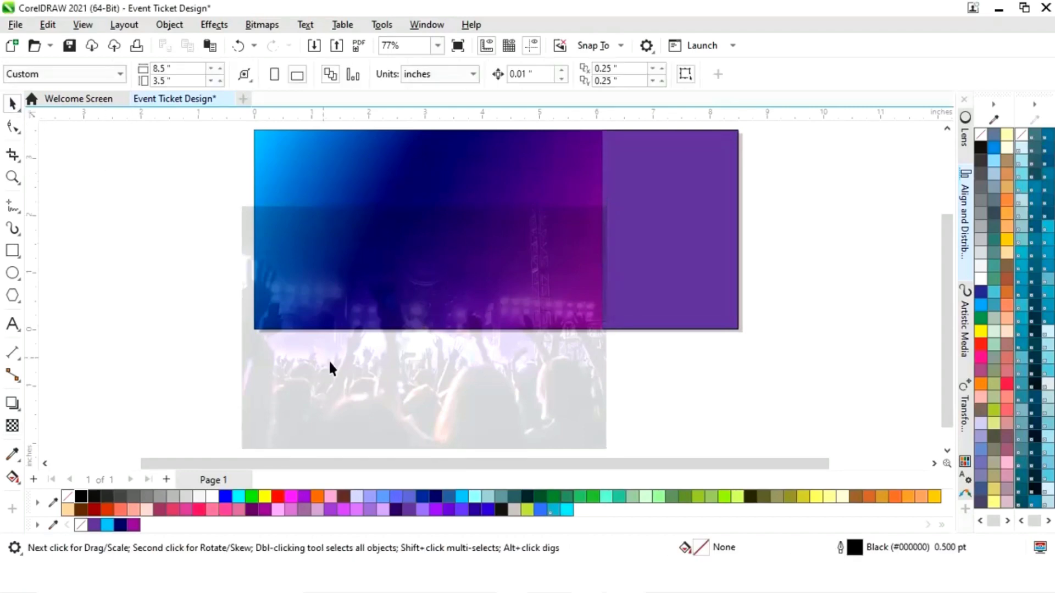
right_click(426, 363)
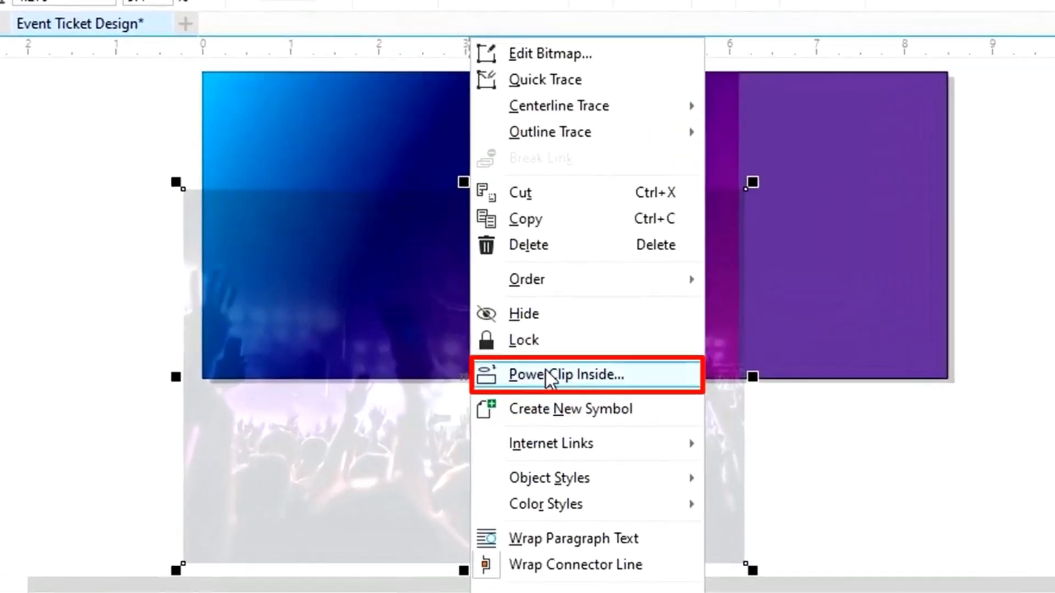
click(550, 378)
click(419, 155)
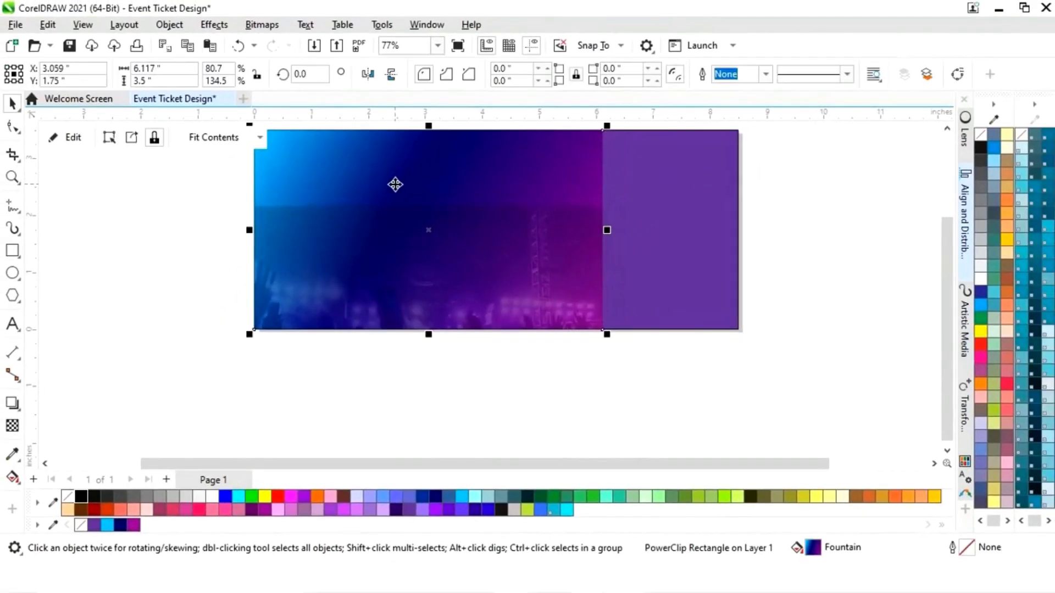
Step: Edit the PowerClip contents and move the concert photo up until it covers the whole gradient rectangle
click(71, 138)
drag(472, 408, 485, 290)
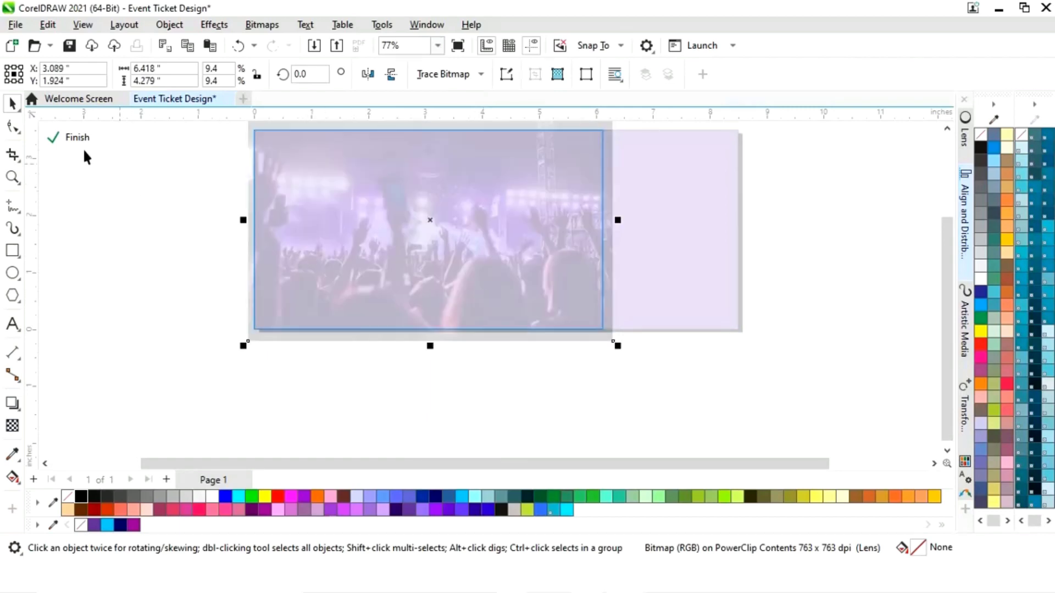
click(71, 138)
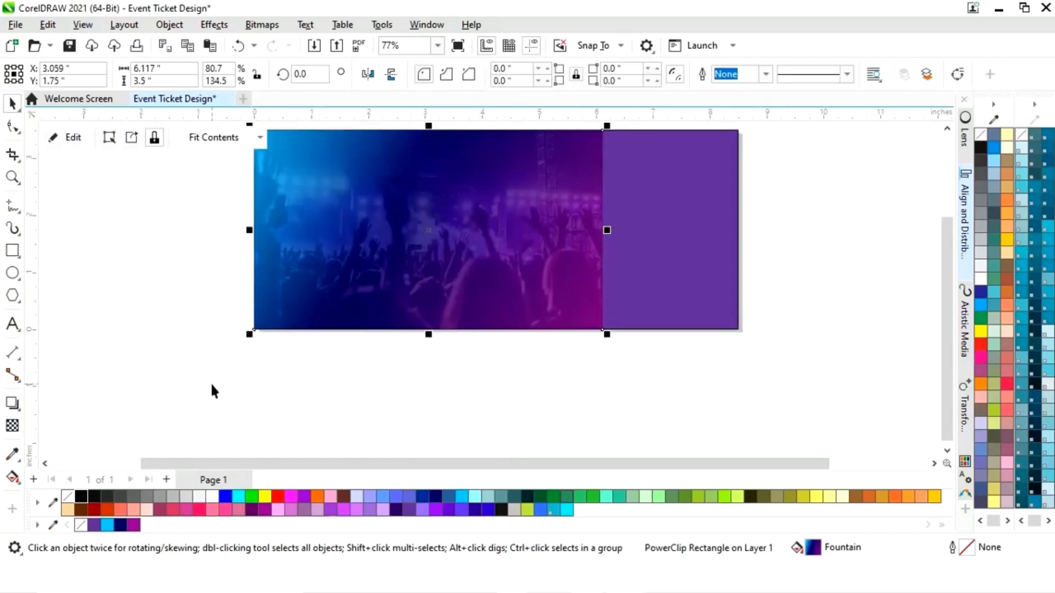
Step: Reduce the clipped concert photo's transparency to 53, finish editing the PowerClip and deselect it
click(69, 137)
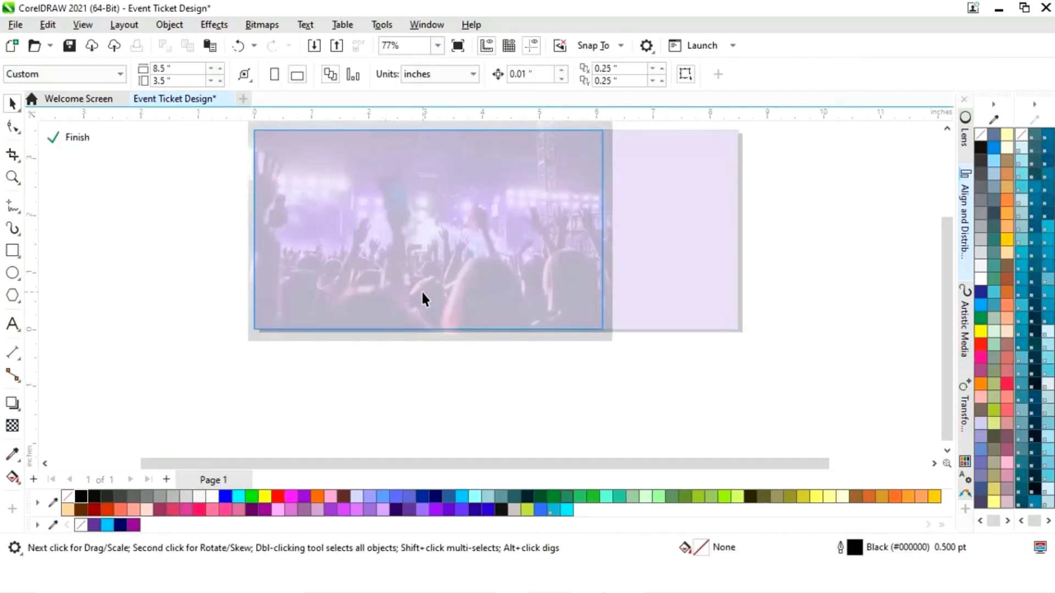
click(417, 278)
scroll(422, 282, up, 1)
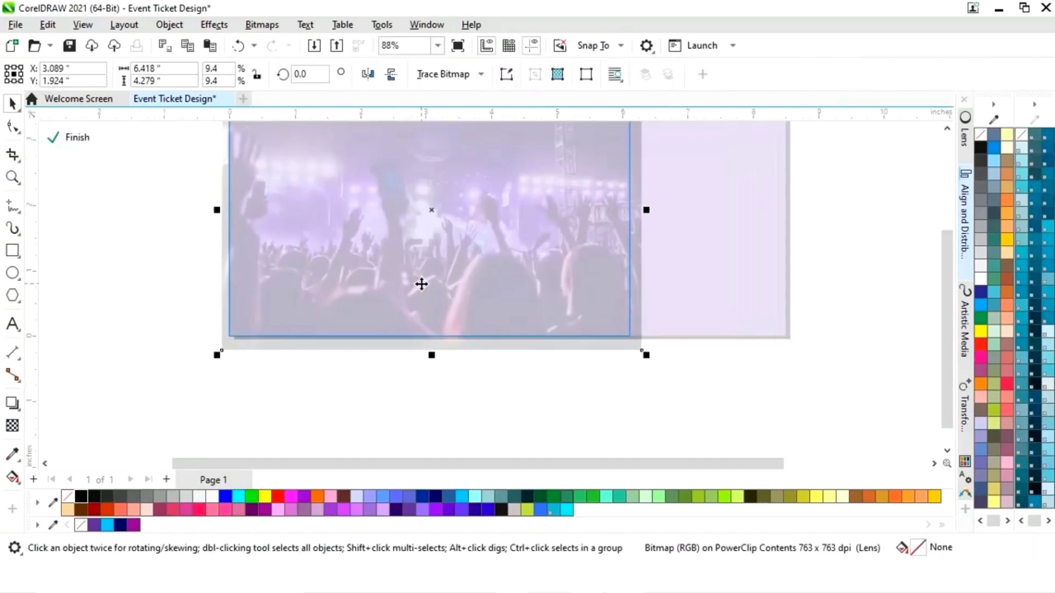
click(12, 426)
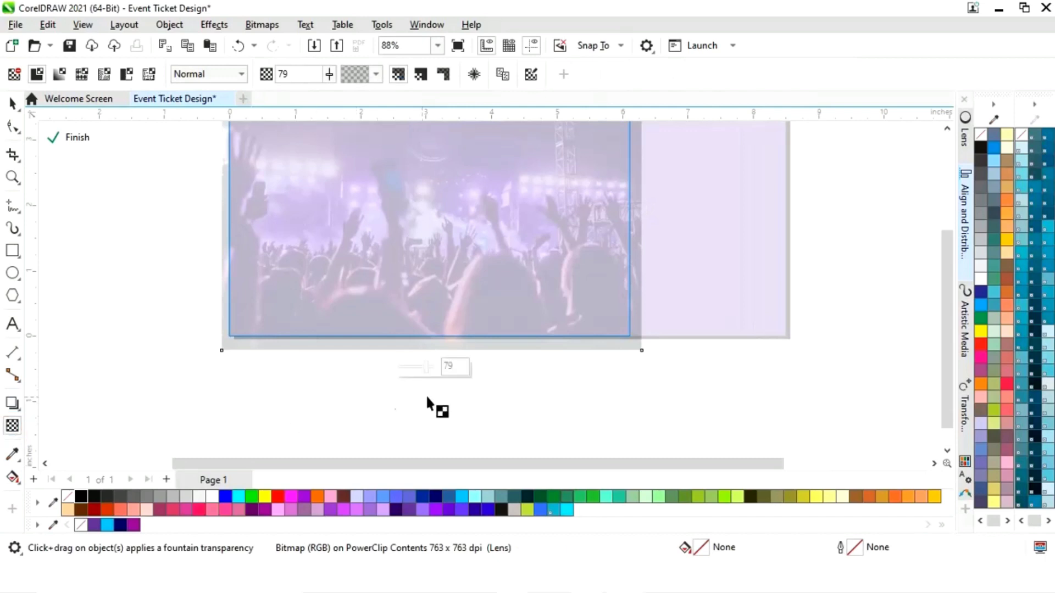
drag(424, 368, 421, 368)
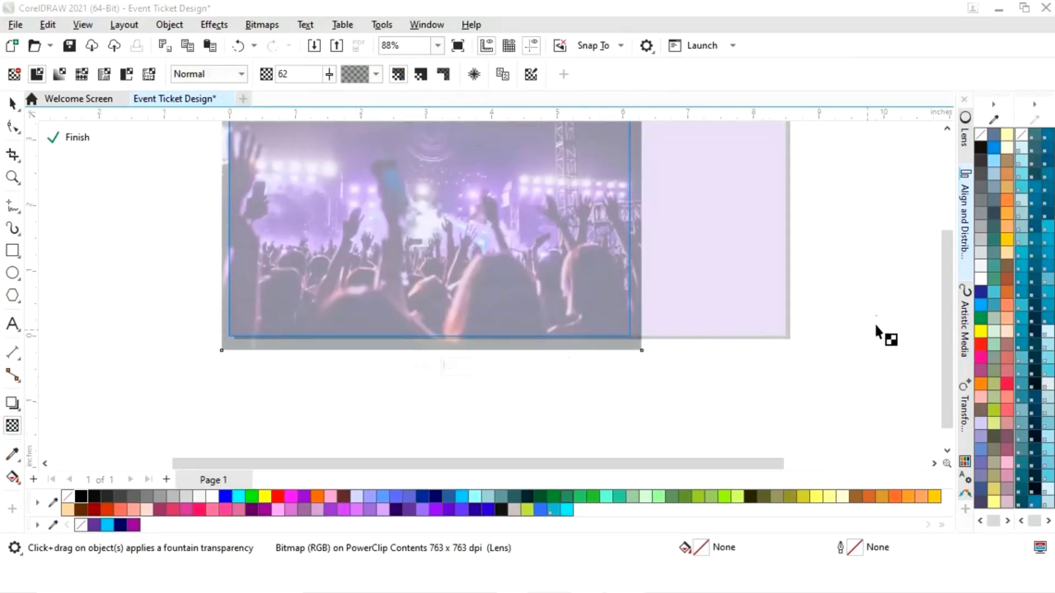
drag(949, 329, 950, 314)
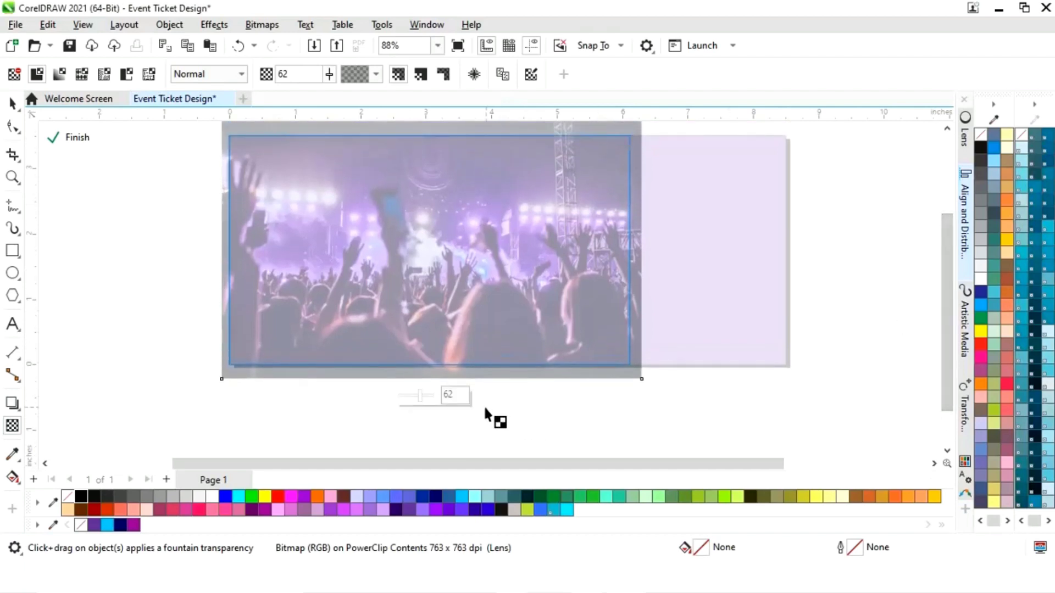
drag(420, 395, 416, 395)
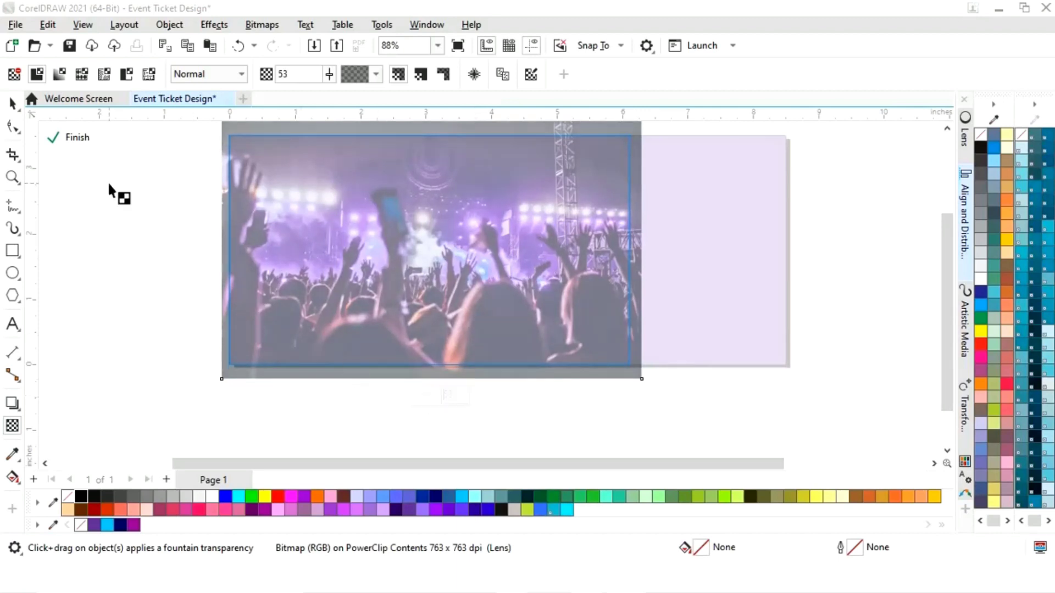
click(81, 141)
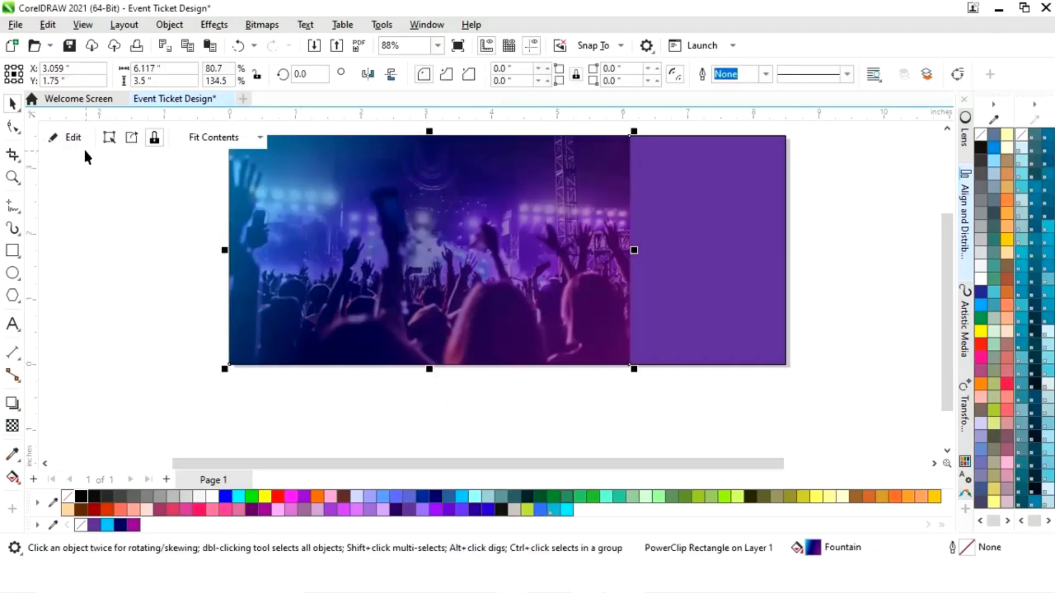
click(129, 350)
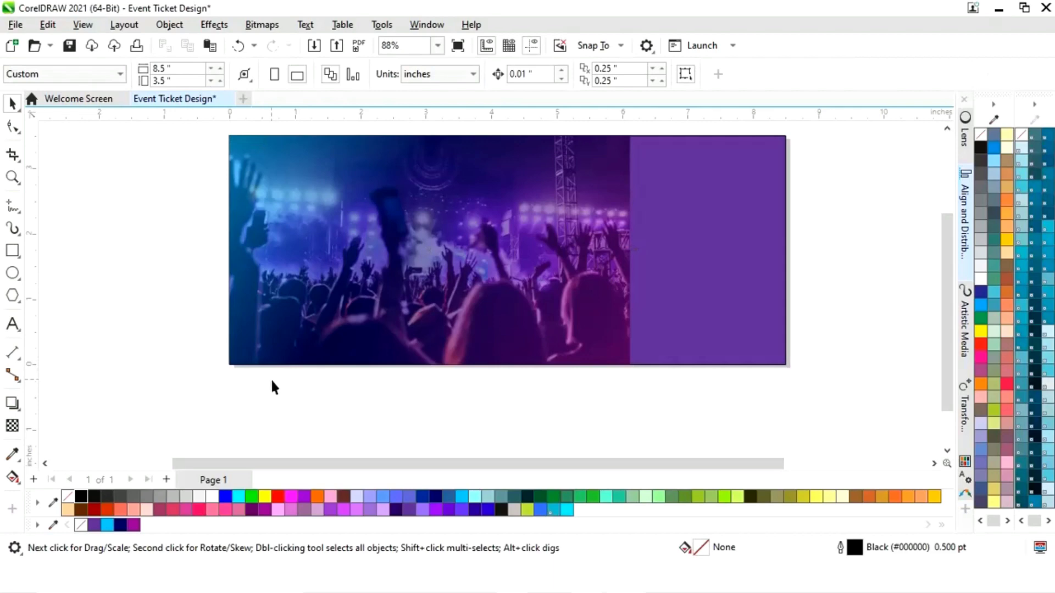
Step: Draw a 3.5-inch vertical 2-point line along the boundary between photo section and purple stub, and colour its outline white
scroll(269, 379, up, 2)
scroll(542, 388, down, 1)
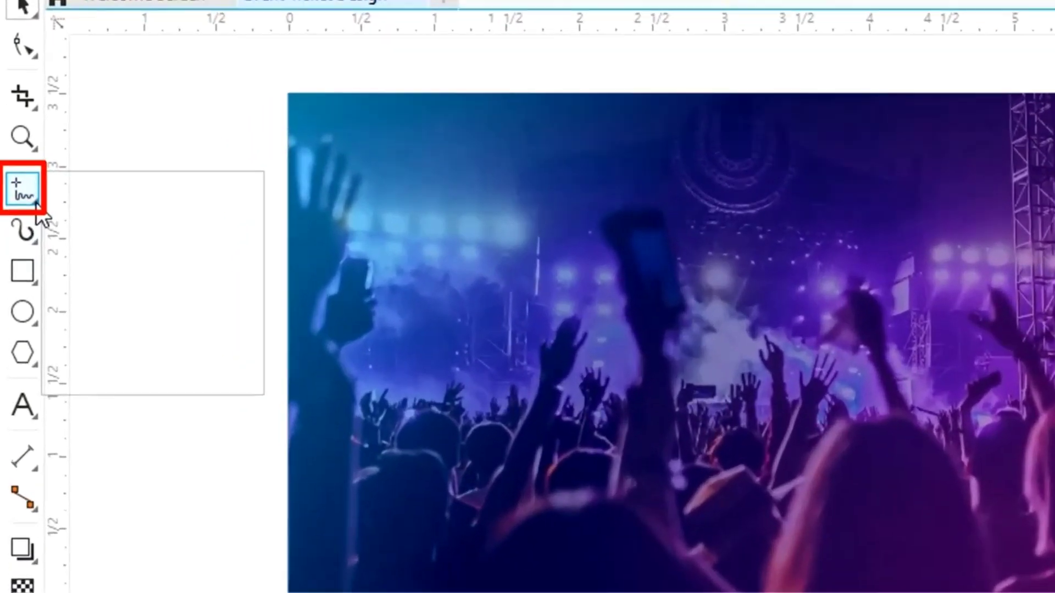
click(36, 204)
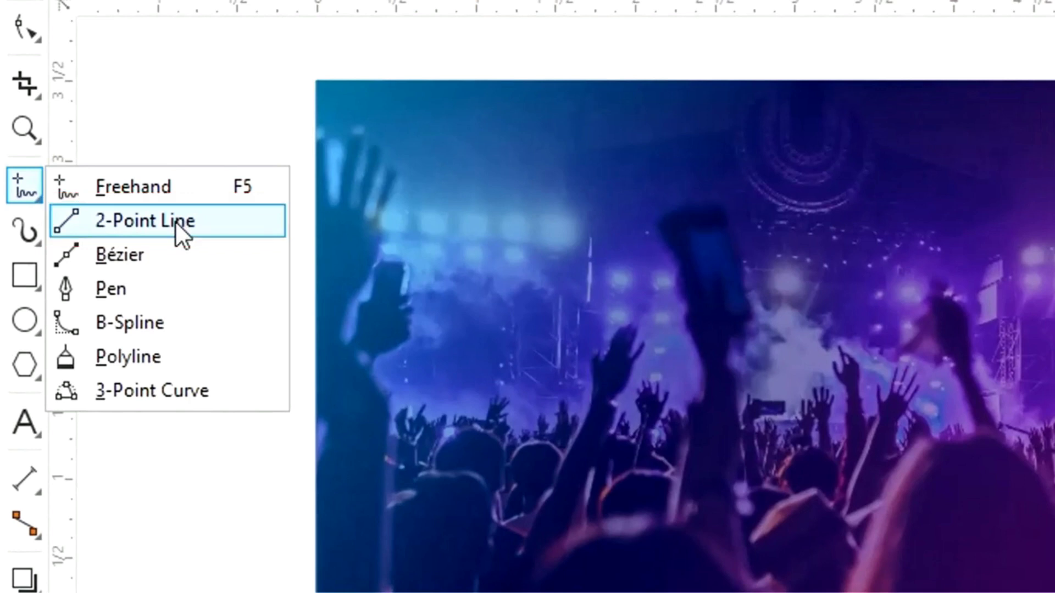
click(217, 221)
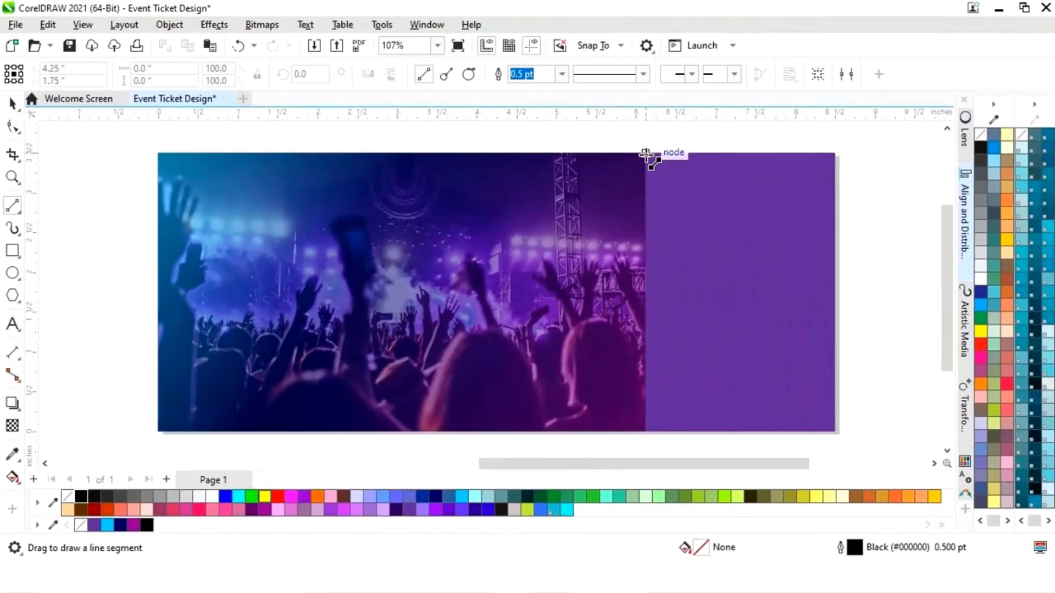
drag(646, 154, 647, 431)
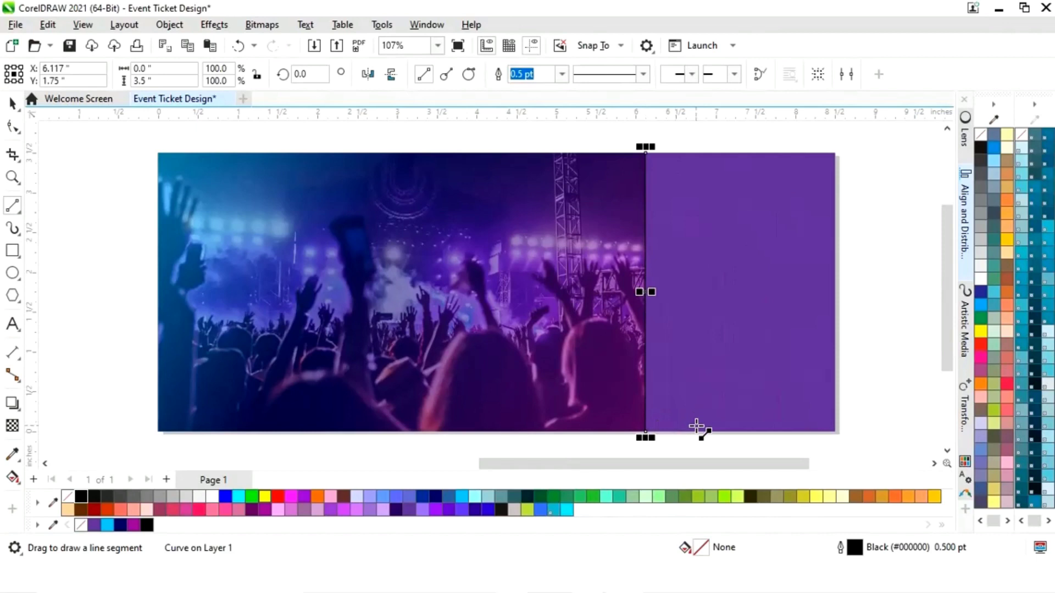
right_click(211, 498)
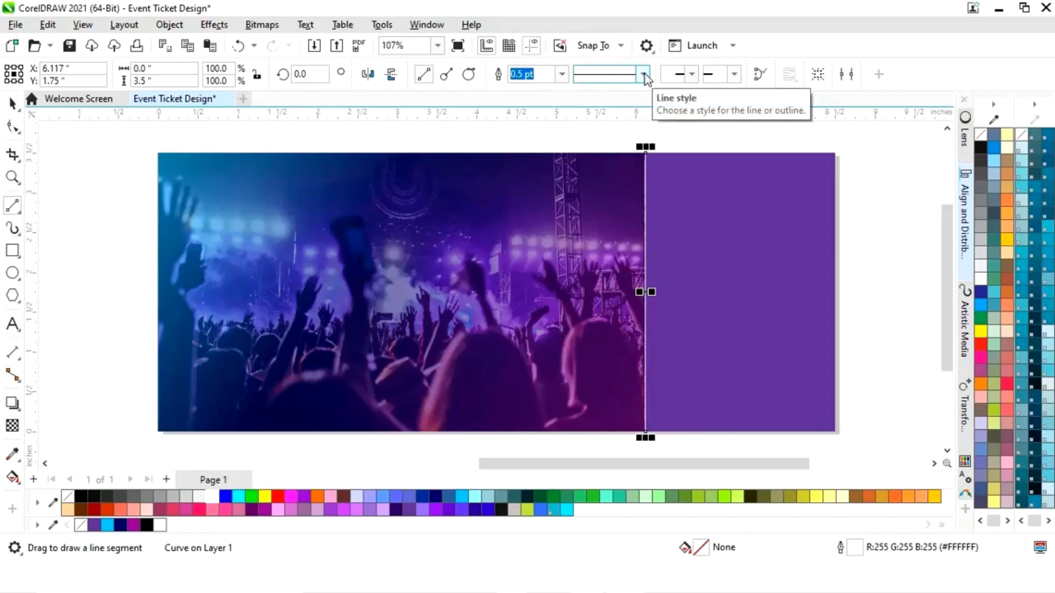
Step: Set the white divider line's width to 2.0 pt, give it a dotted line style and deselect it
click(560, 76)
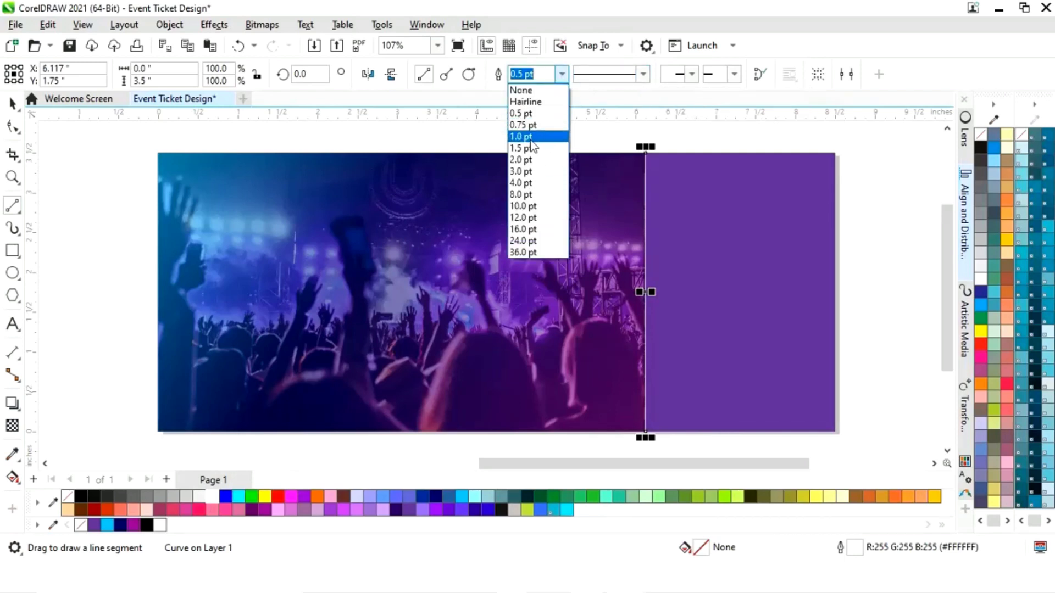
click(529, 138)
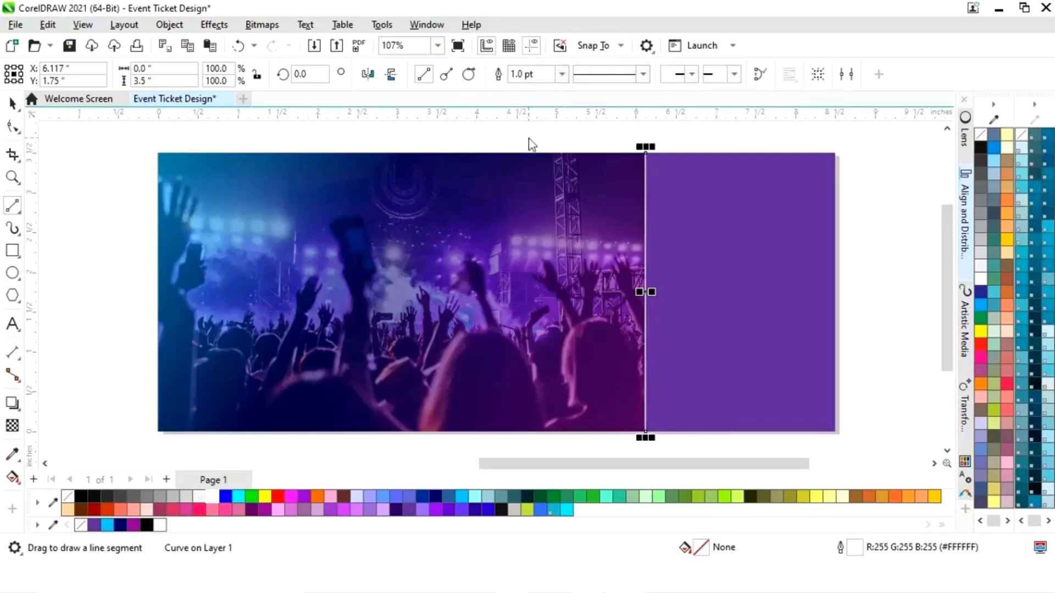
click(561, 75)
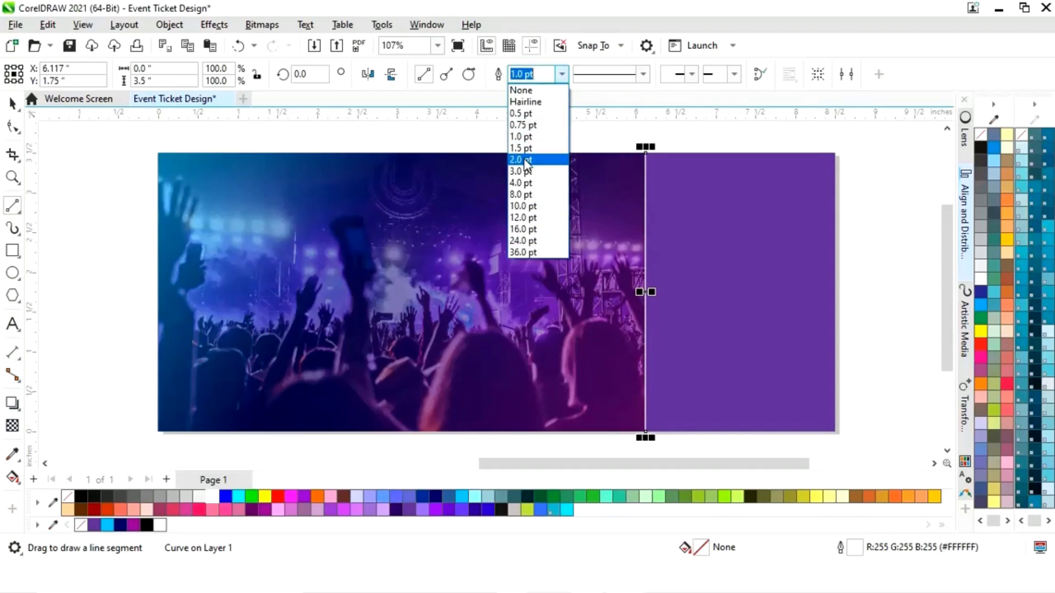
click(526, 160)
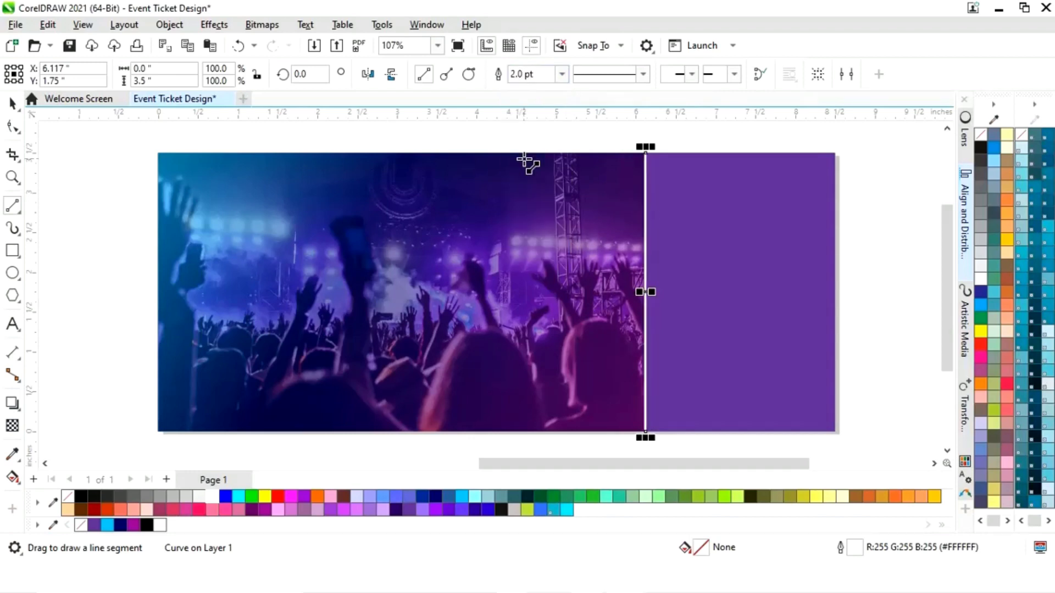
click(642, 74)
click(631, 155)
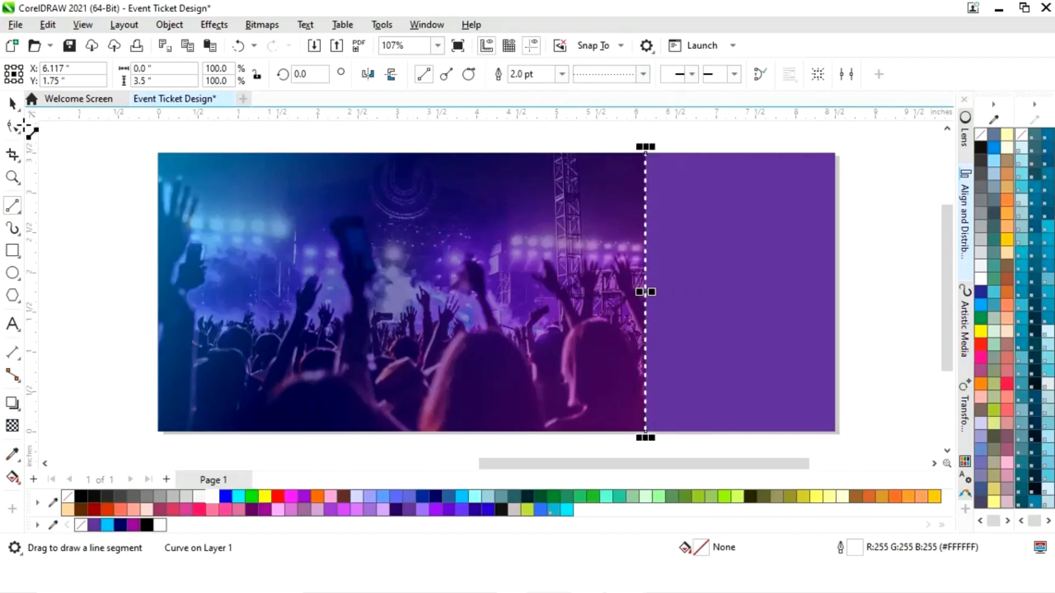
click(13, 103)
click(65, 190)
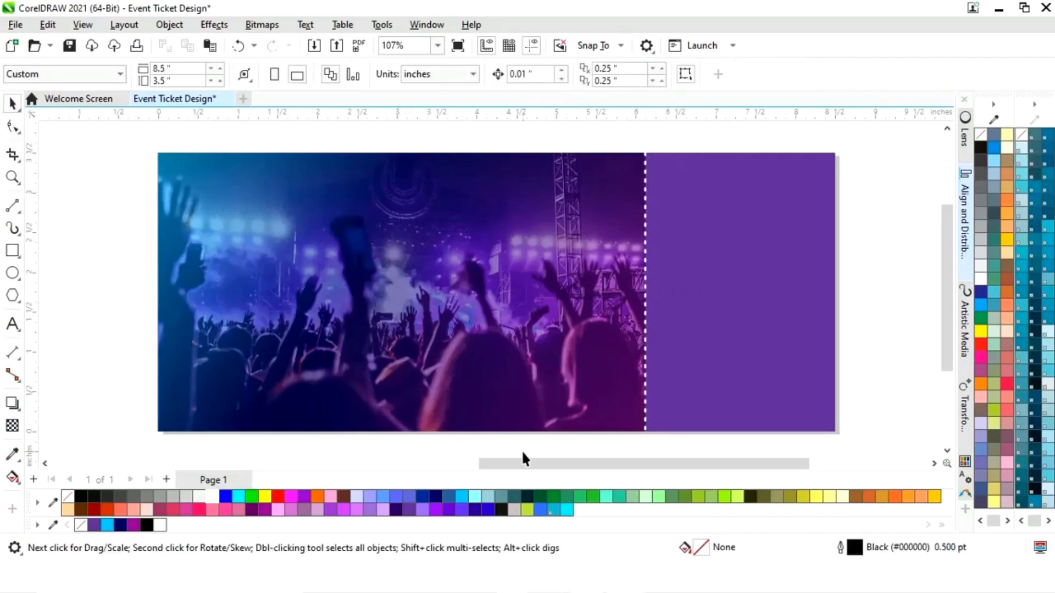
Step: Move all the prepared ticket text and the barcode from the far side of the workspace to just beside the ticket
drag(588, 468, 428, 472)
scroll(349, 468, down, 3)
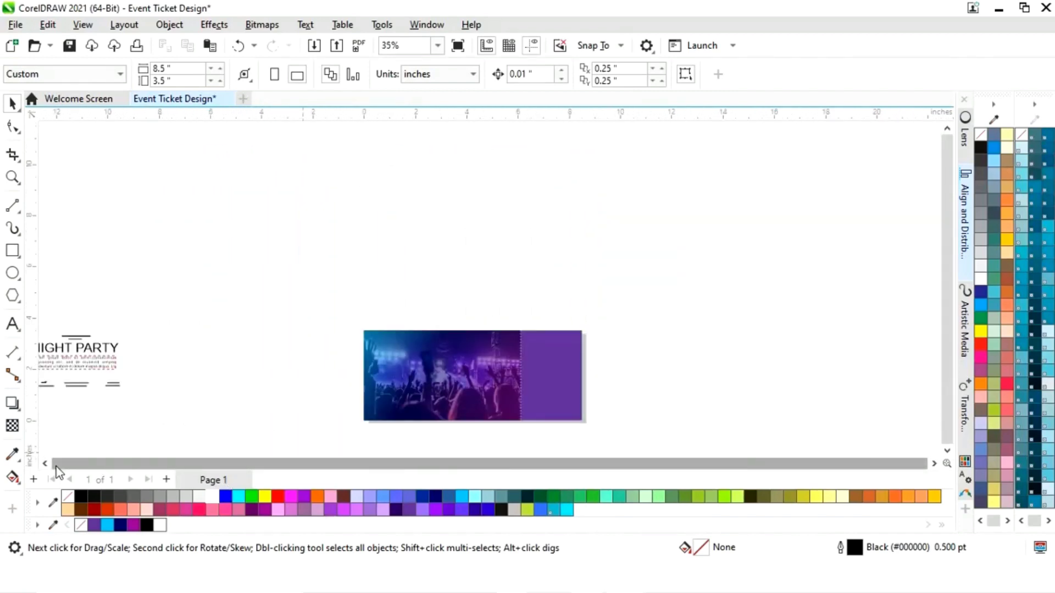
drag(59, 471, 47, 467)
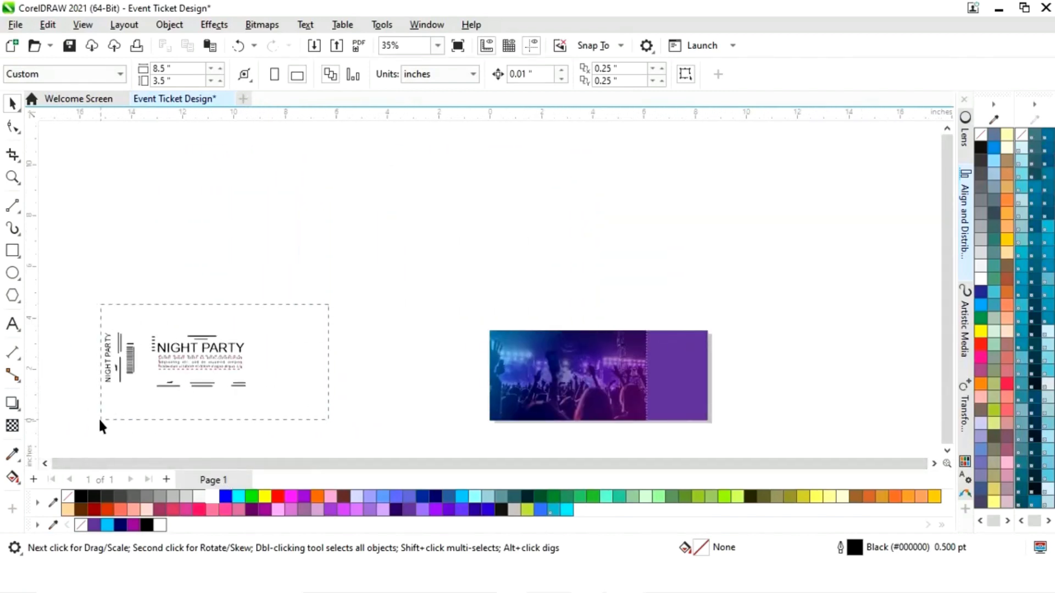
drag(328, 305, 102, 426)
drag(184, 367, 380, 389)
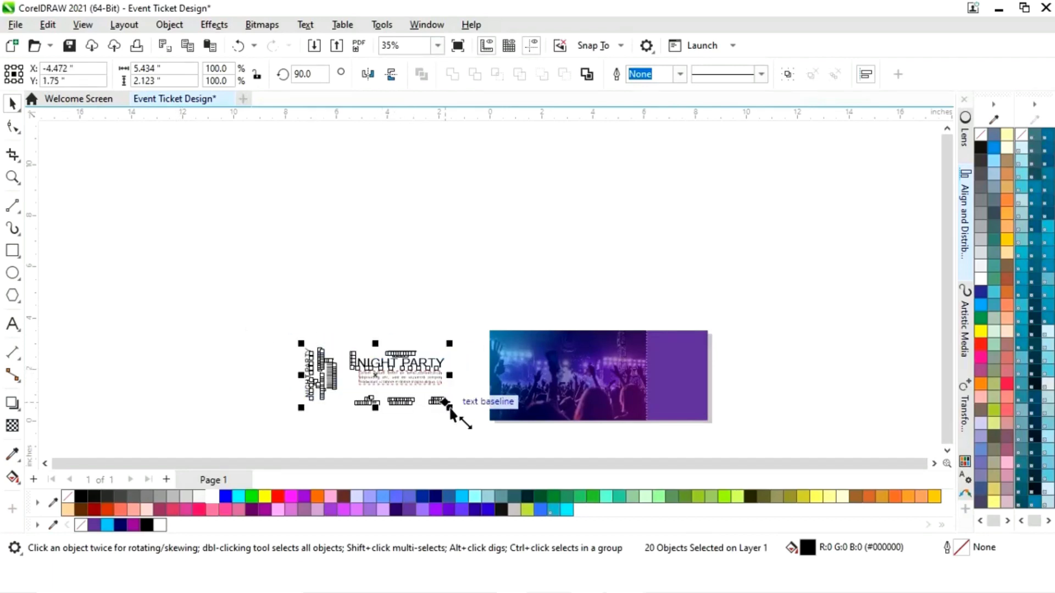
click(782, 312)
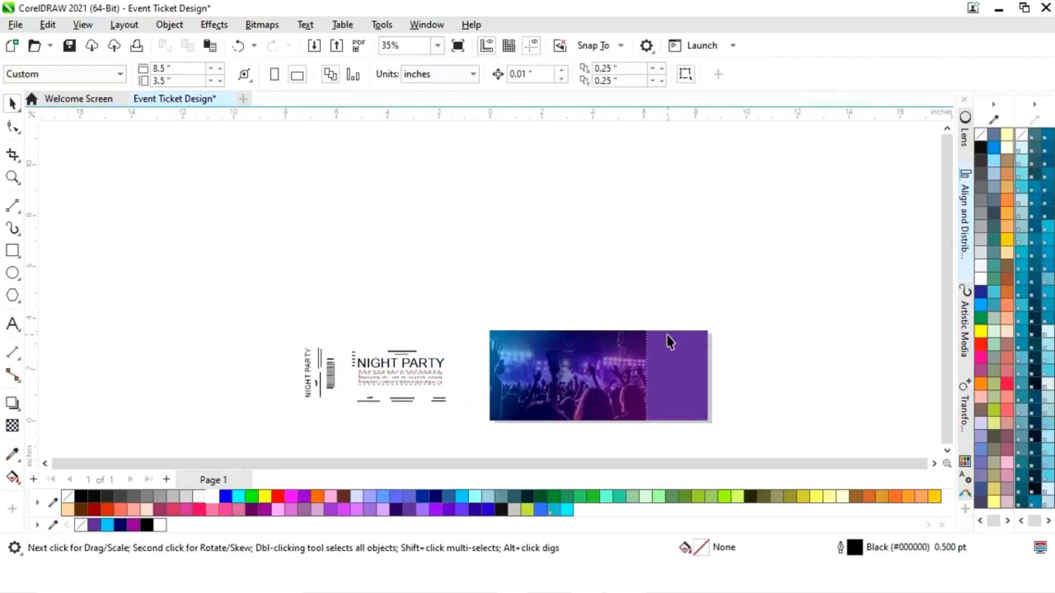
key(F4)
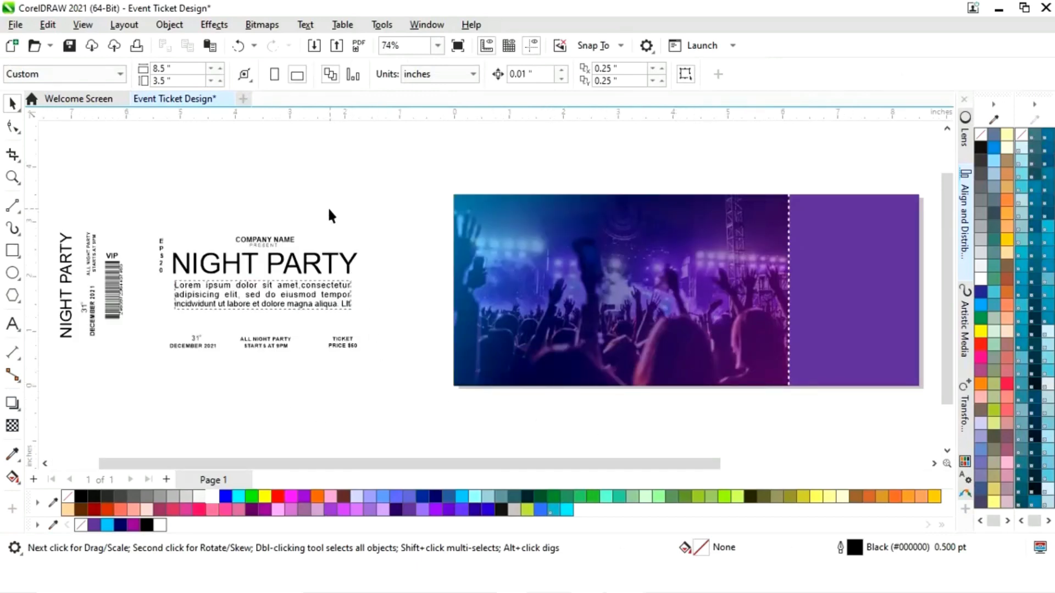
Step: Place the COMPANY NAME and PRESENT text at the top centre of the photo section, group both and fill them white
drag(217, 258, 627, 215)
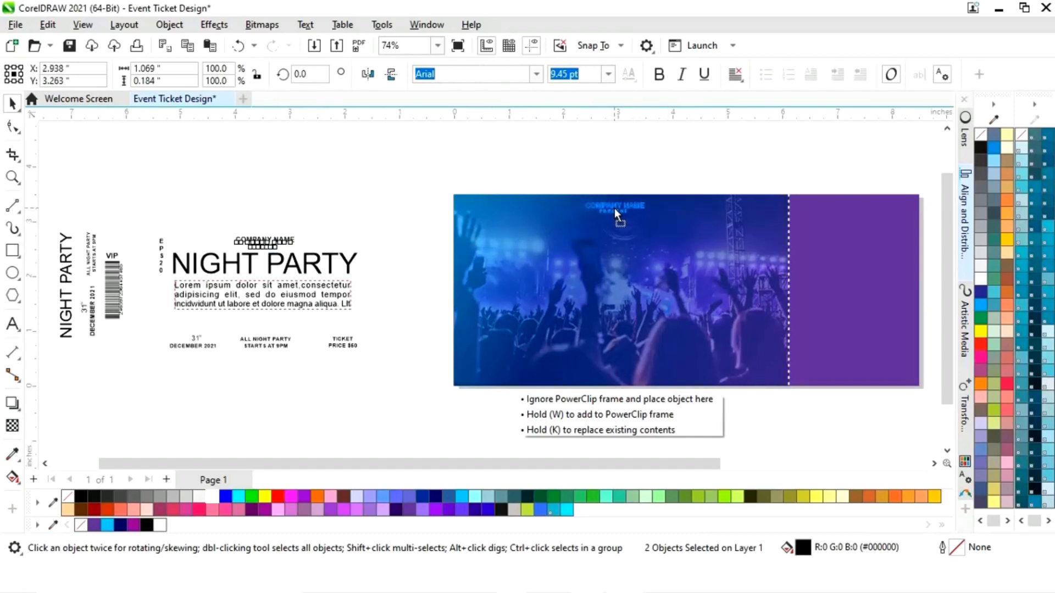
drag(611, 207, 614, 207)
key(ctrl+g)
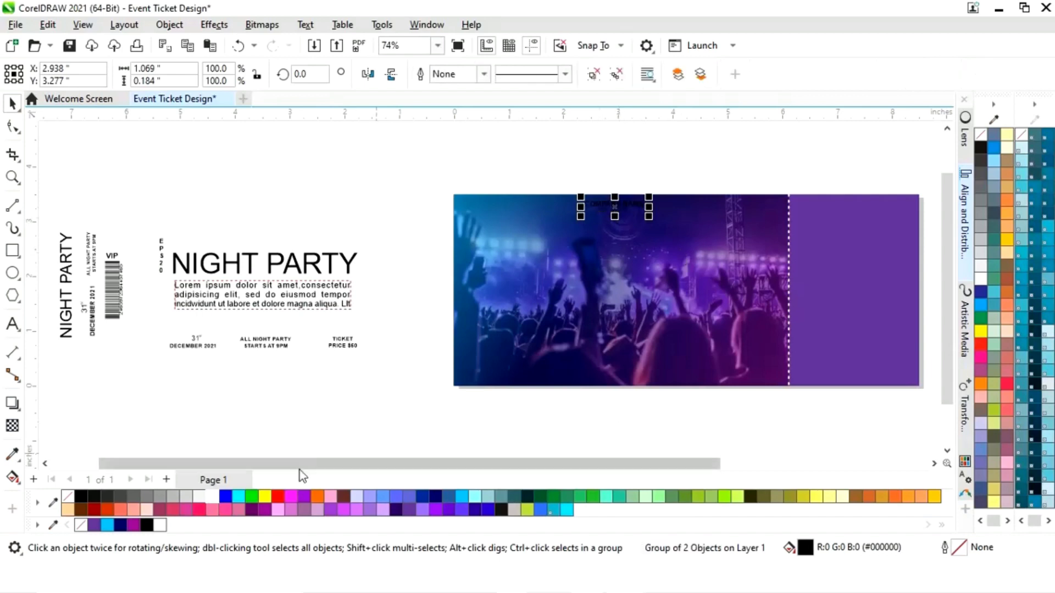
click(407, 420)
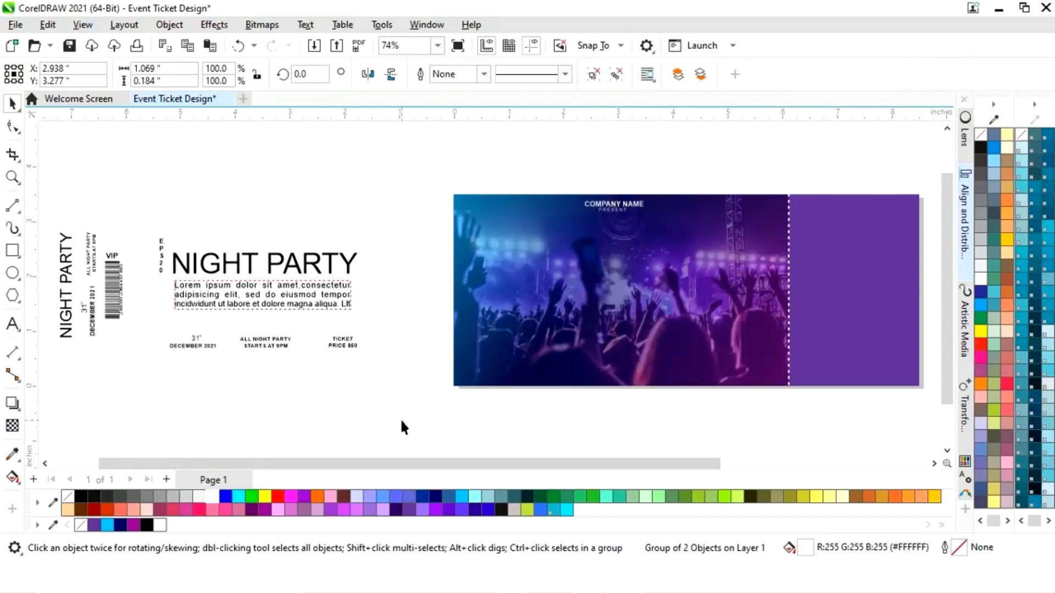
Step: Move the vertical EPS20 text into the upper-left corner of the ticket and fill it white
click(161, 253)
drag(161, 256, 462, 220)
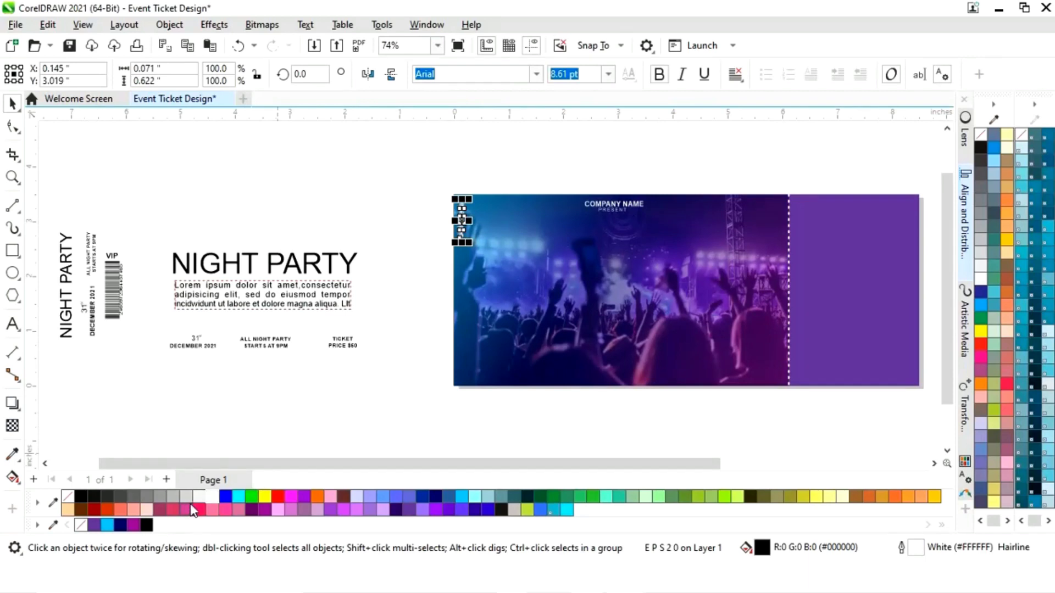
click(210, 496)
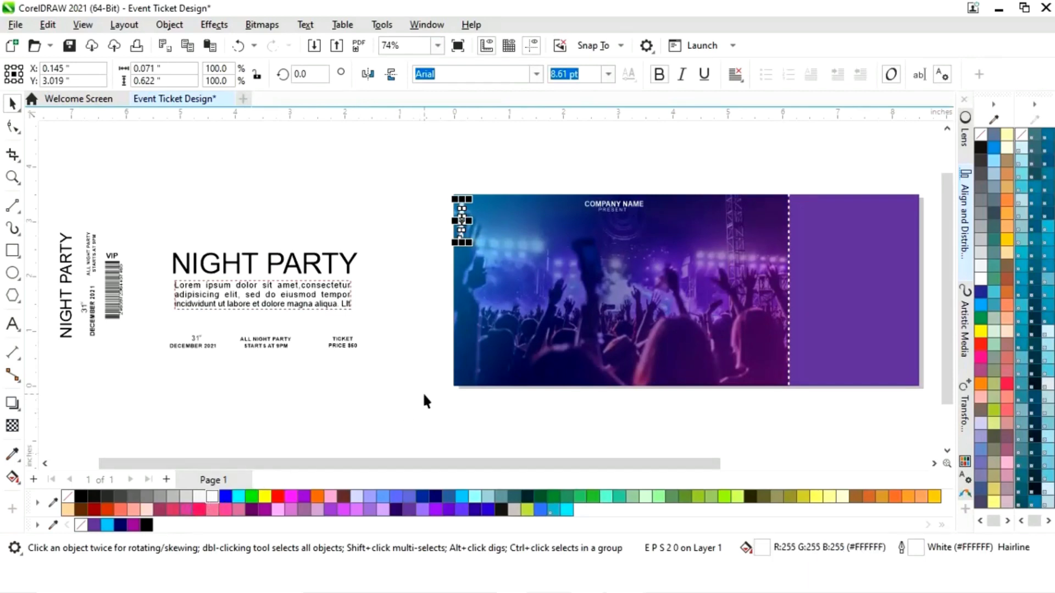
click(345, 427)
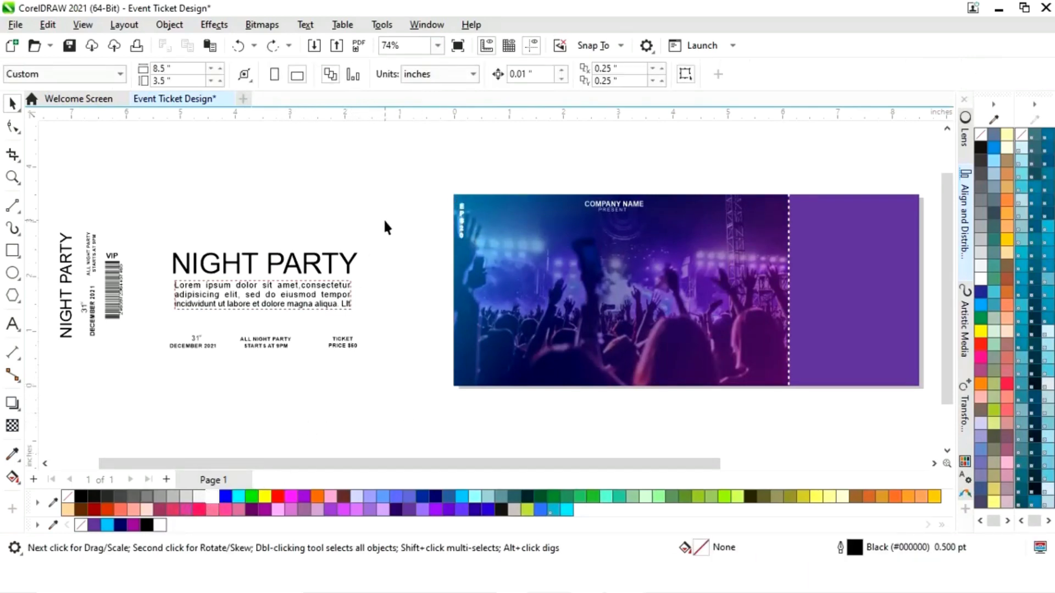
Step: Move the horizontal NIGHT PARTY title and its Lorem ipsum paragraph onto the upper middle of the photo and fill them white
drag(388, 240, 154, 319)
drag(266, 289, 624, 264)
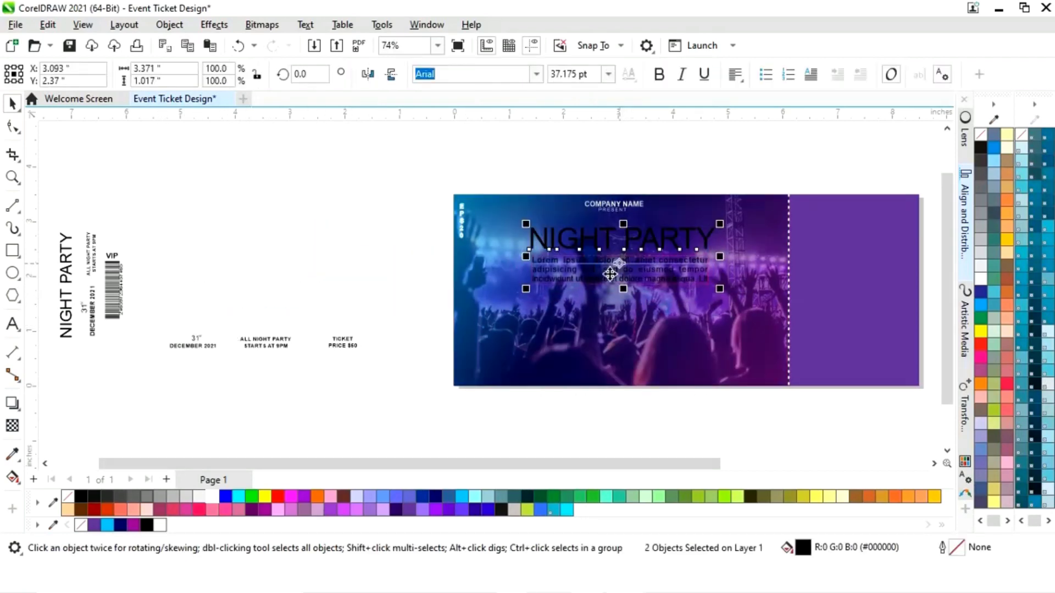
click(210, 496)
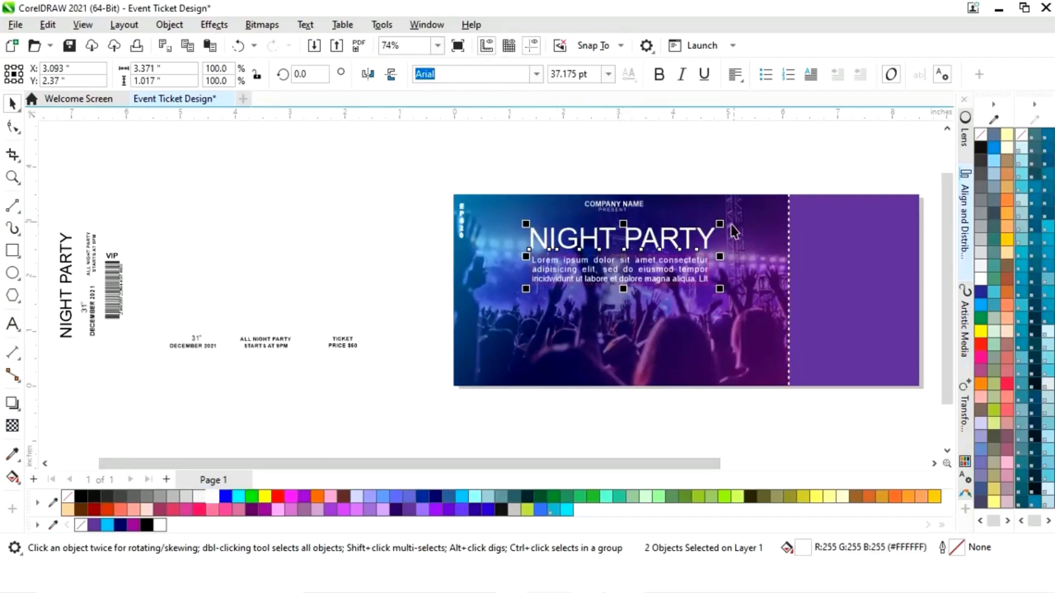
Step: Enlarge the title and paragraph together to about 5.14 inches wide and position them just below the company name
drag(720, 223, 774, 207)
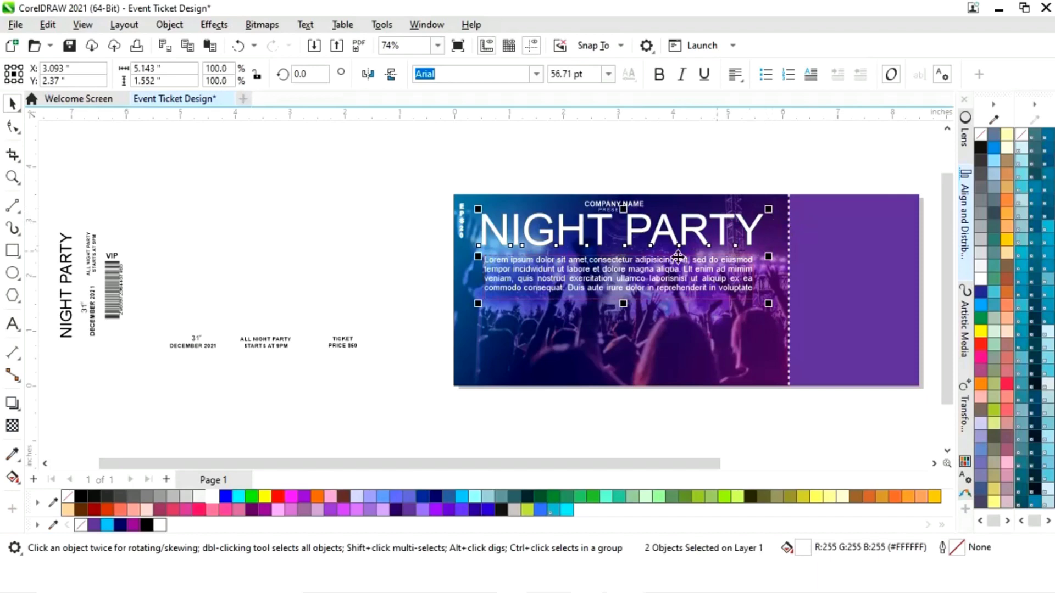
click(646, 240)
click(646, 240)
shift+click(640, 269)
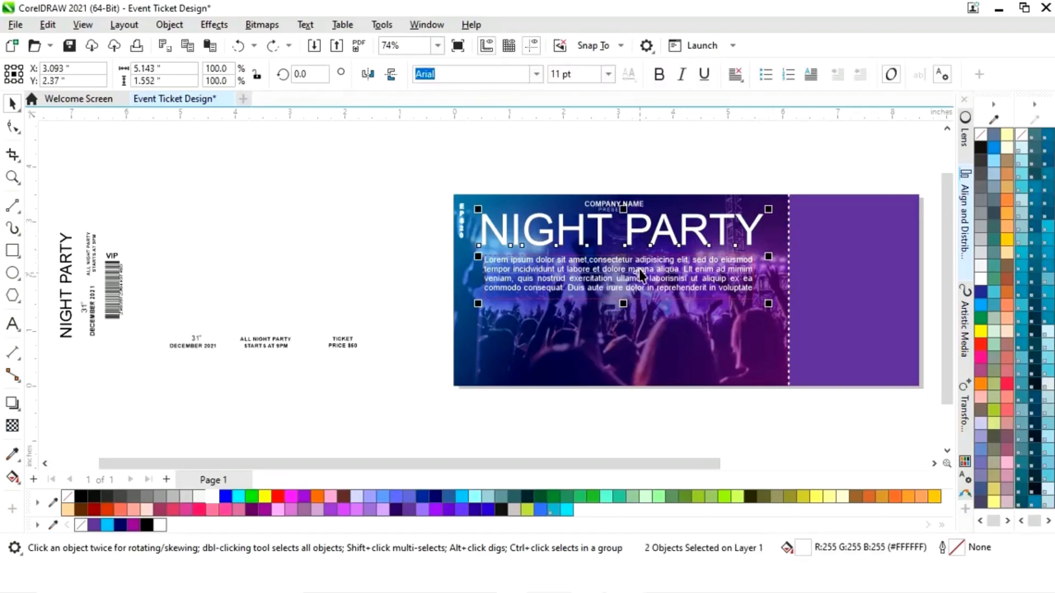
drag(624, 247, 622, 253)
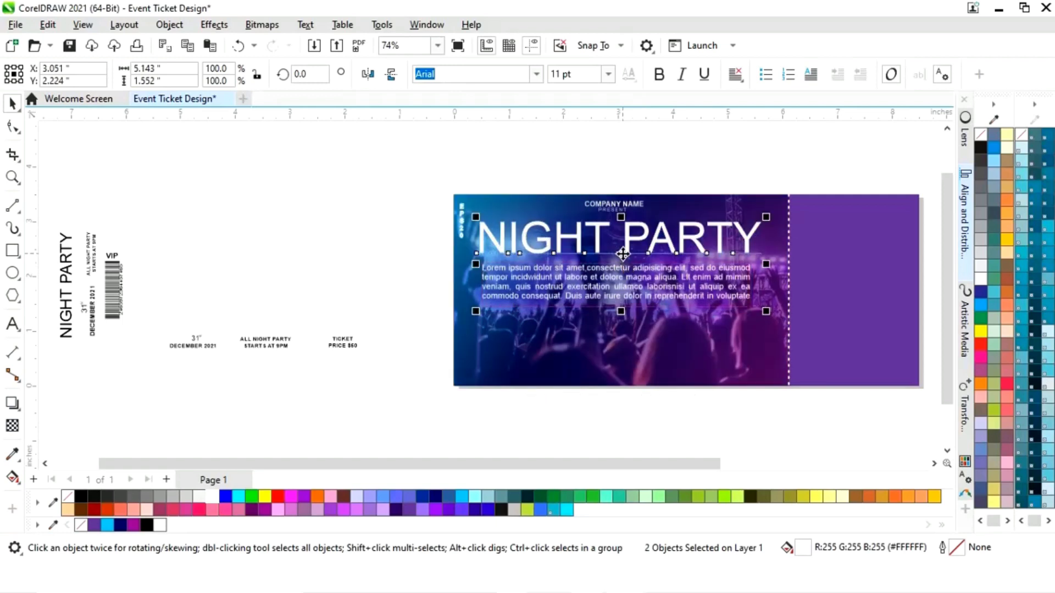
click(317, 412)
Step: Move the date, start time and ticket price texts to the bottom of the photo section and fill them white
drag(336, 347, 145, 381)
drag(279, 346, 602, 364)
click(212, 496)
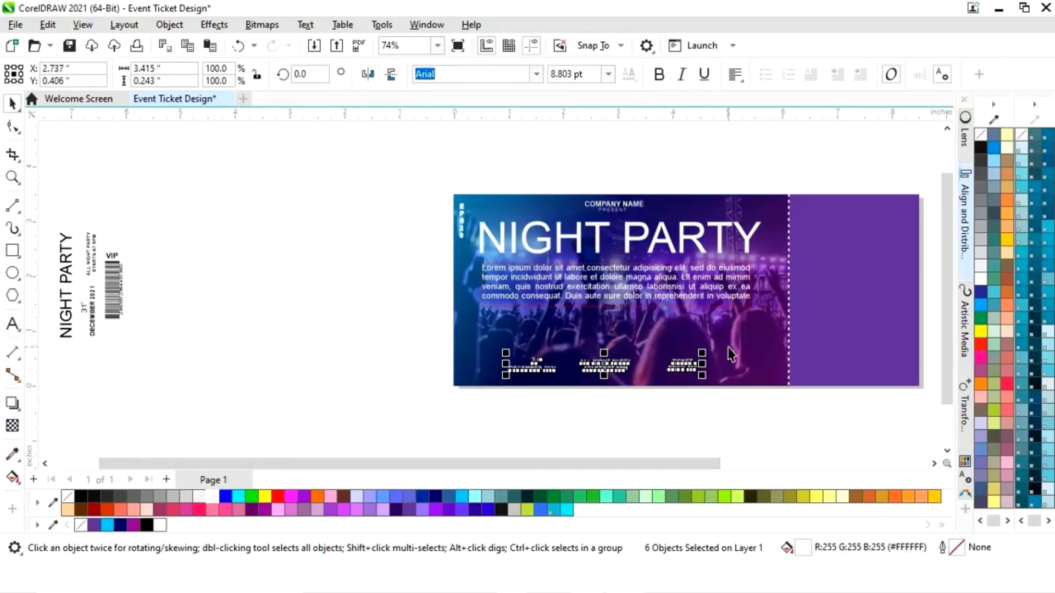
Step: Enlarge the date, time and price texts to about 4.7 inches wide, centre them along the photo's bottom edge and group them
drag(702, 352, 748, 345)
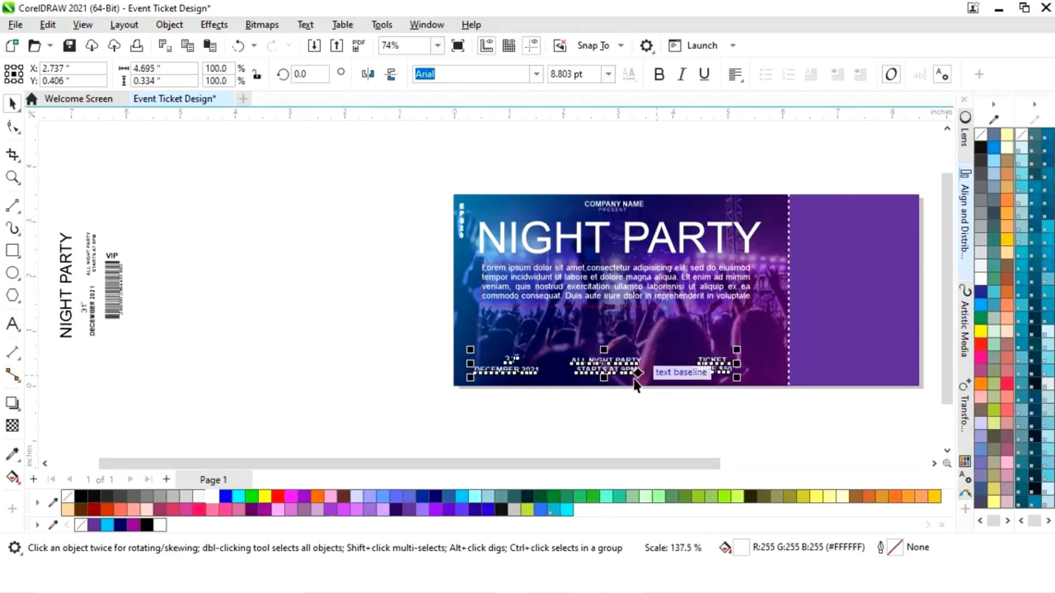
drag(607, 369, 619, 373)
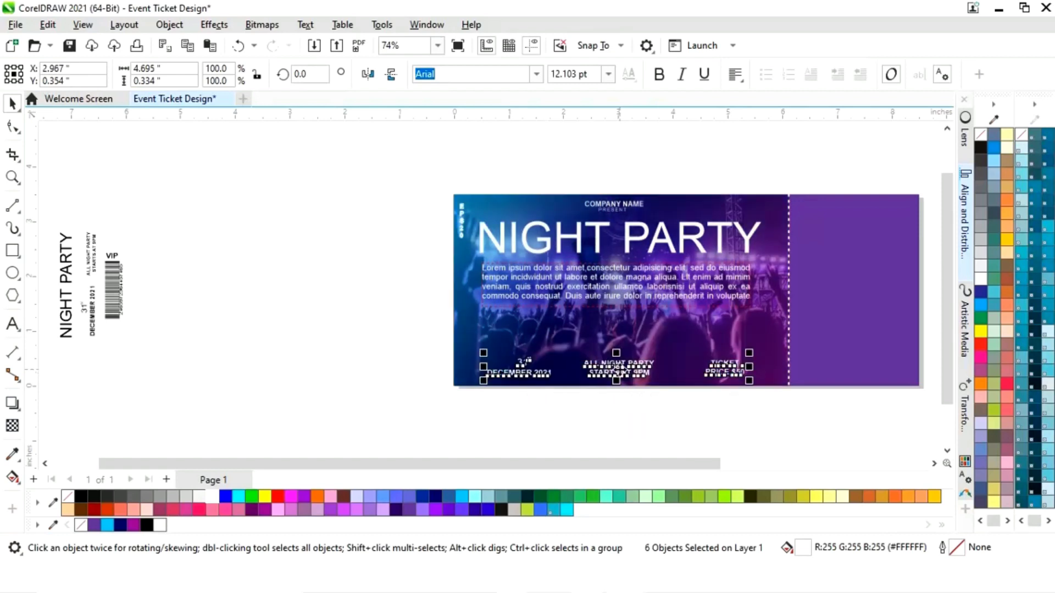
key(ctrl+g)
click(628, 417)
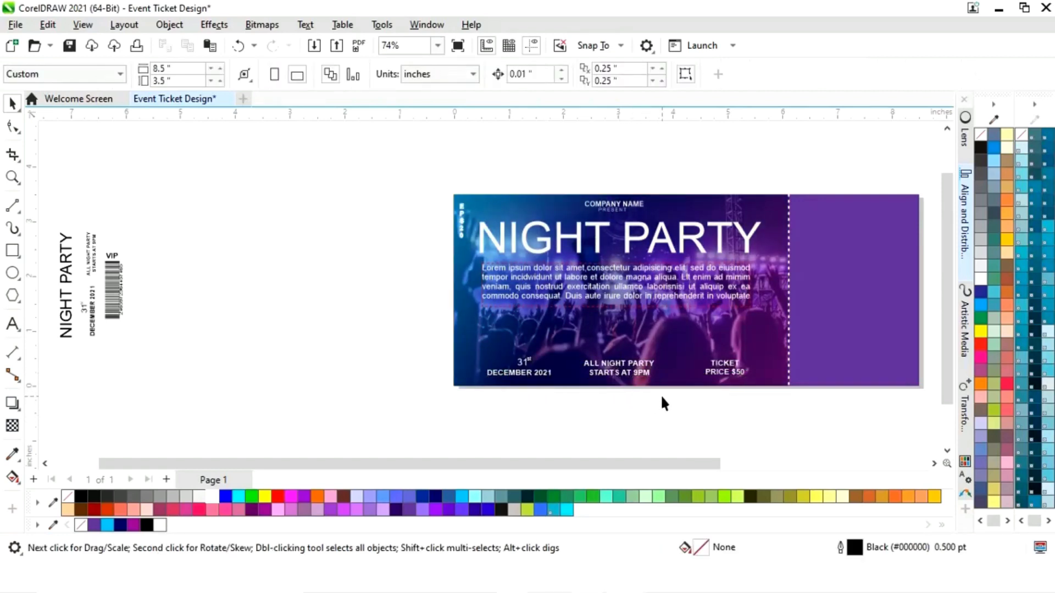
Step: Move the vertical NIGHT PARTY text, event details, VIP label and barcode onto the purple stub and fill them white
drag(680, 464, 561, 476)
drag(261, 200, 75, 381)
drag(151, 328, 904, 302)
drag(664, 465, 715, 468)
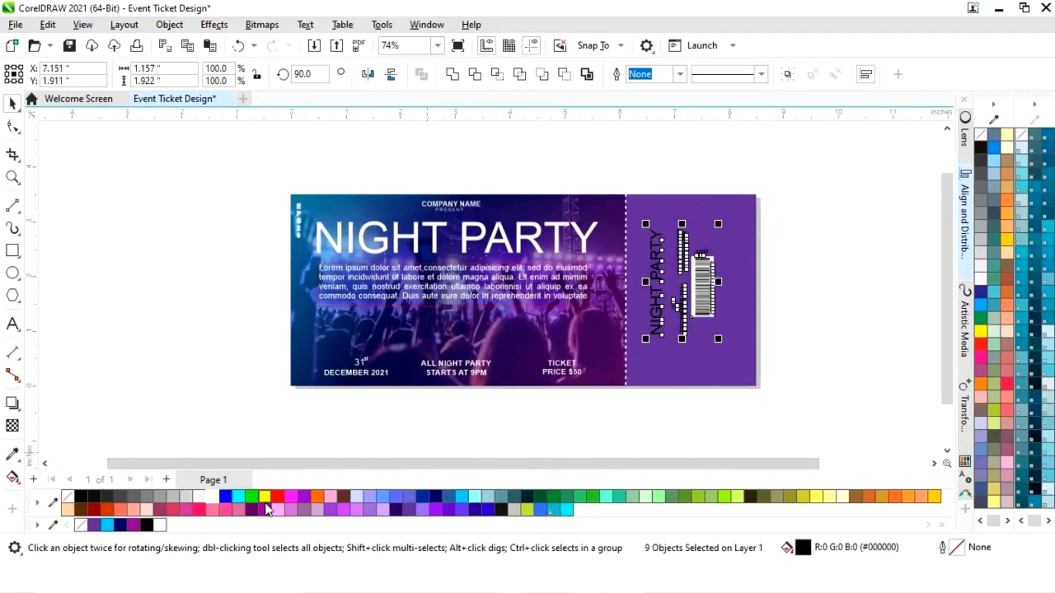
click(212, 496)
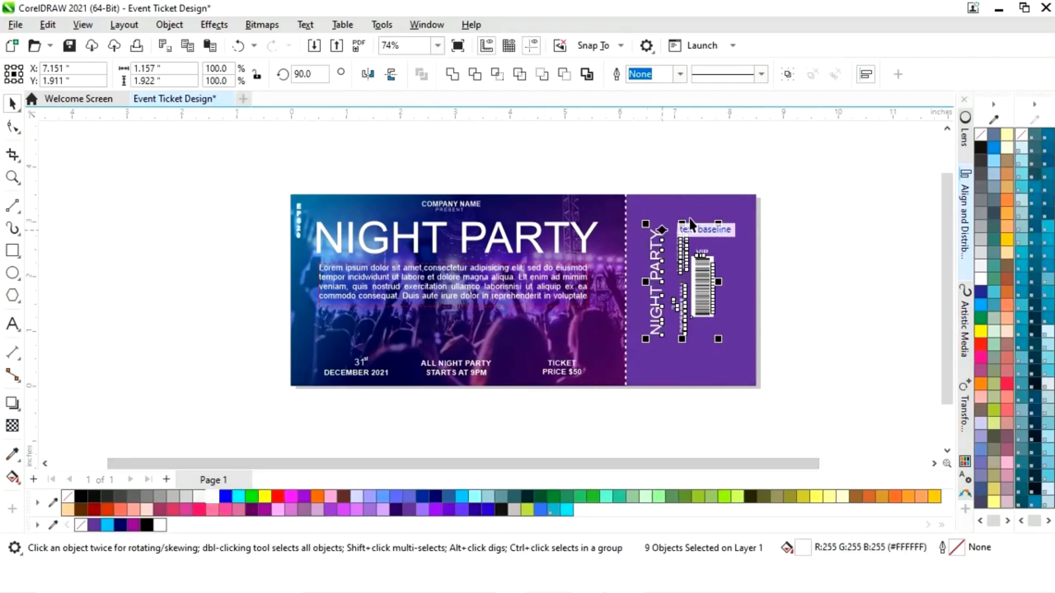
Step: Enlarge the stub's text and barcode to about 1.76 by 2.92 inches and centre them on the purple stub
drag(719, 224, 759, 204)
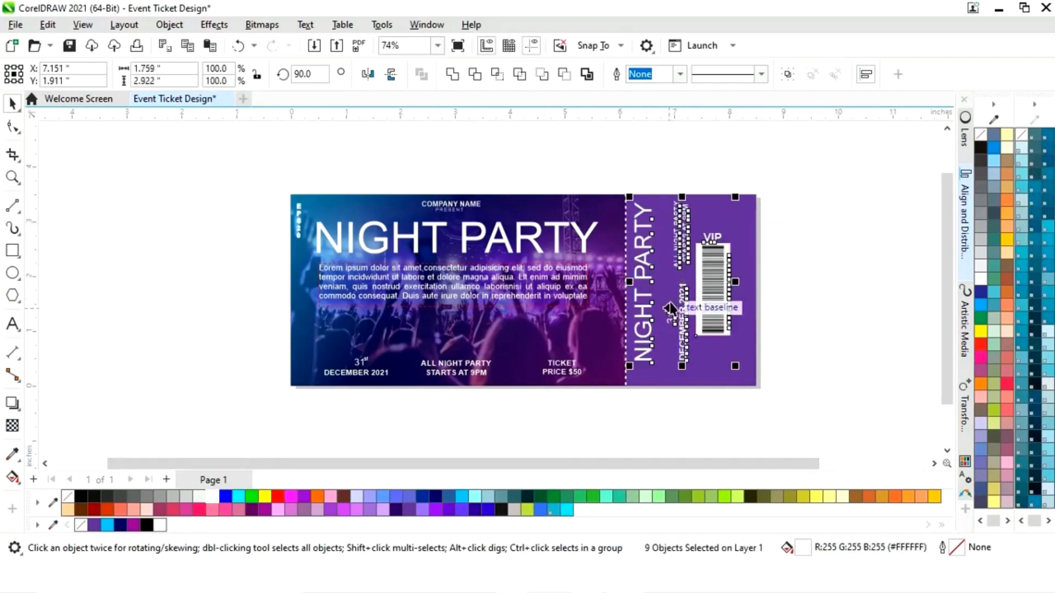
drag(684, 291, 723, 273)
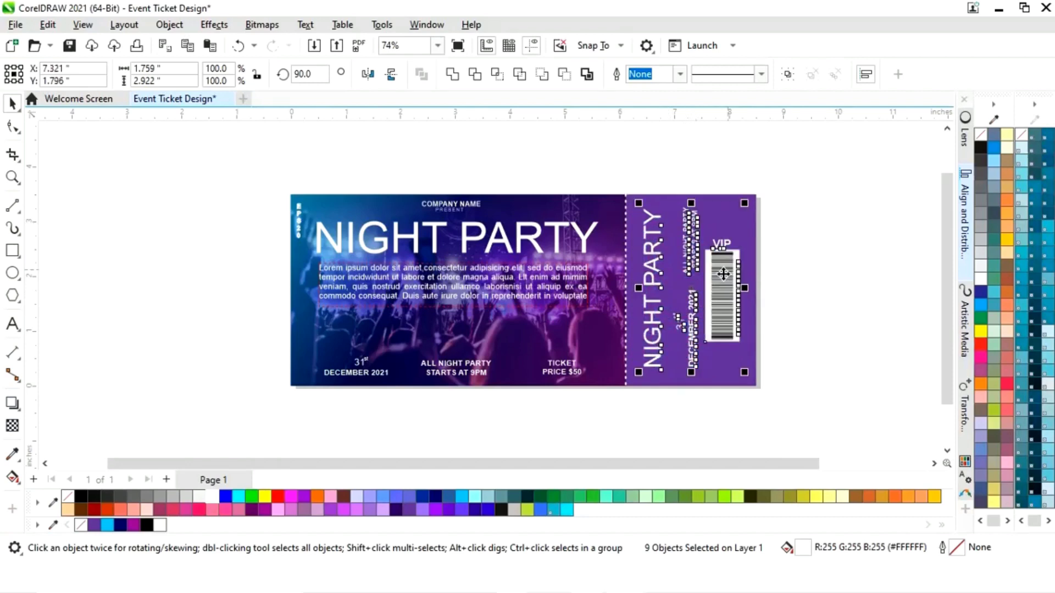
click(811, 265)
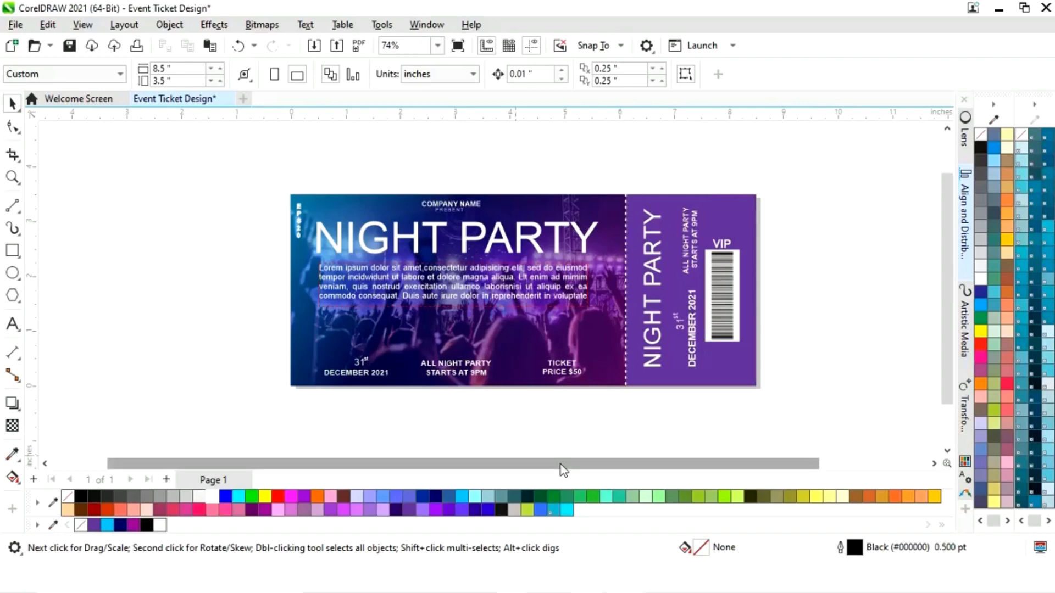
Step: Switch to the Images folder in File Explorer and bring Shine.png into the ticket document
key(shift+F4)
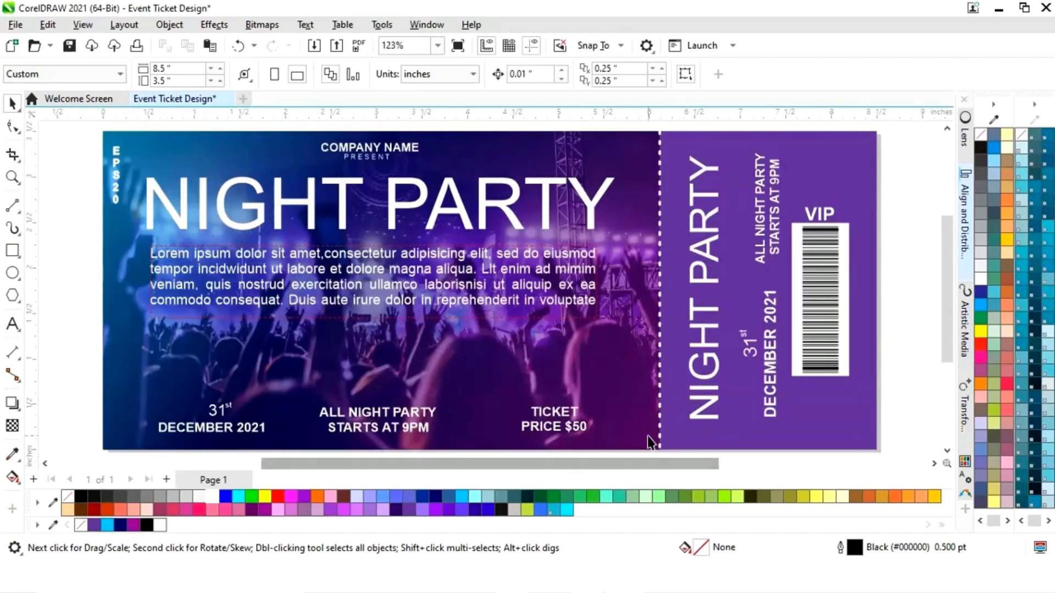
key(alt+Tab)
drag(607, 225, 60, 336)
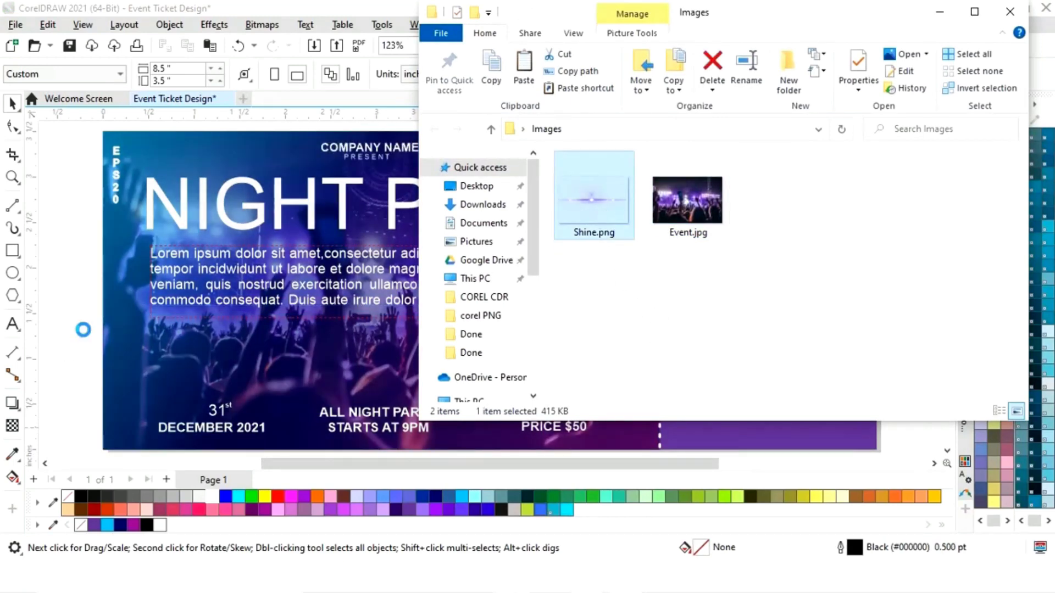
click(939, 13)
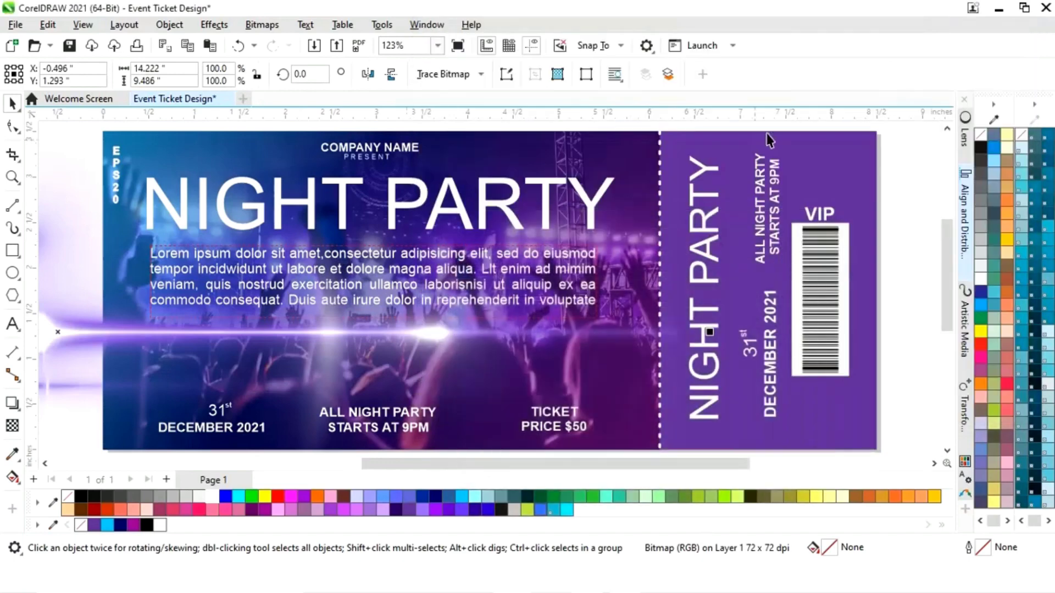
Step: Scale the shine image down to about 5.4 inches wide and place its glow along the lower edge of the NIGHT PARTY title
scroll(583, 251, down, 2)
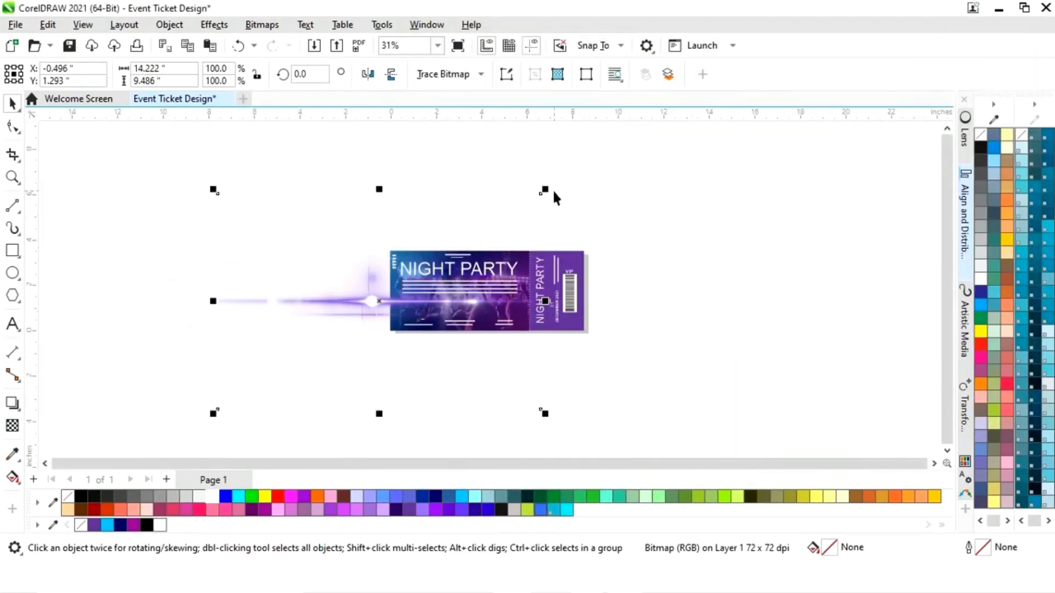
drag(546, 191, 439, 260)
drag(374, 300, 456, 276)
click(217, 365)
key(F4)
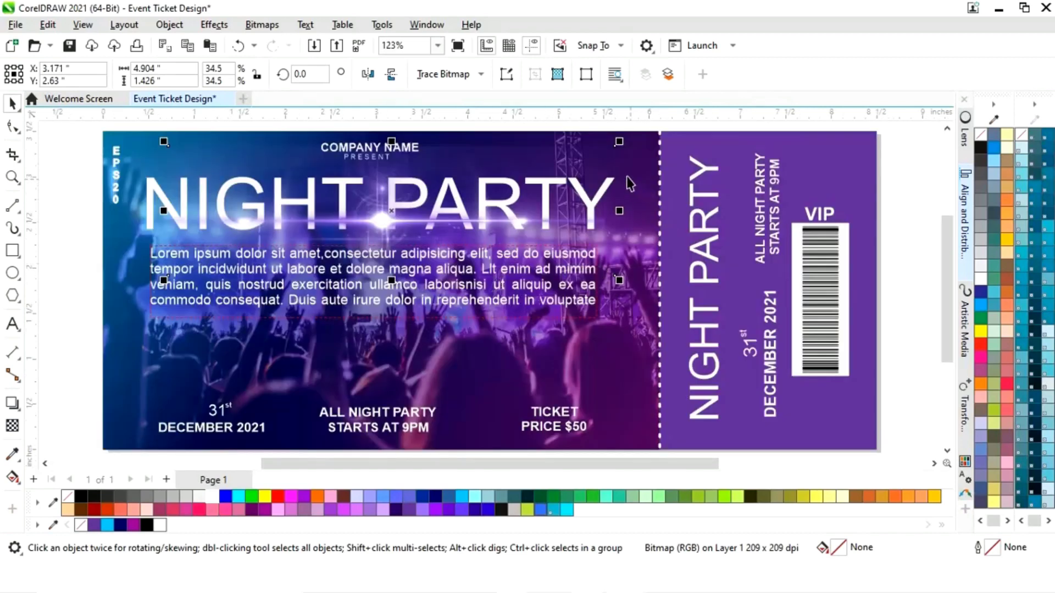
drag(619, 142, 641, 134)
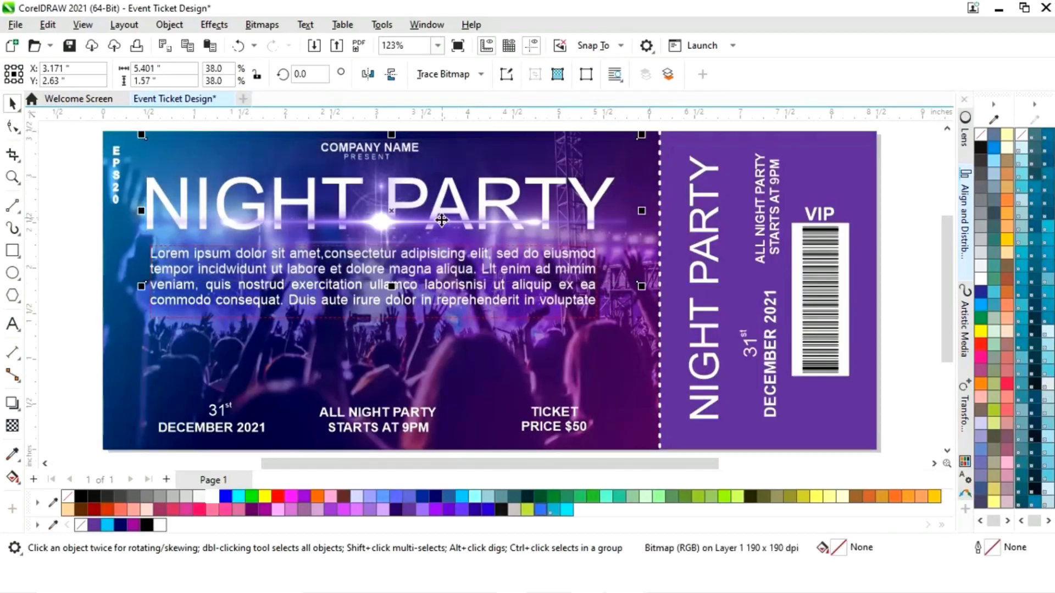
mouse_move(392, 210)
mouse_down()
mouse_move(391, 229)
mouse_move(391, 218)
mouse_up()
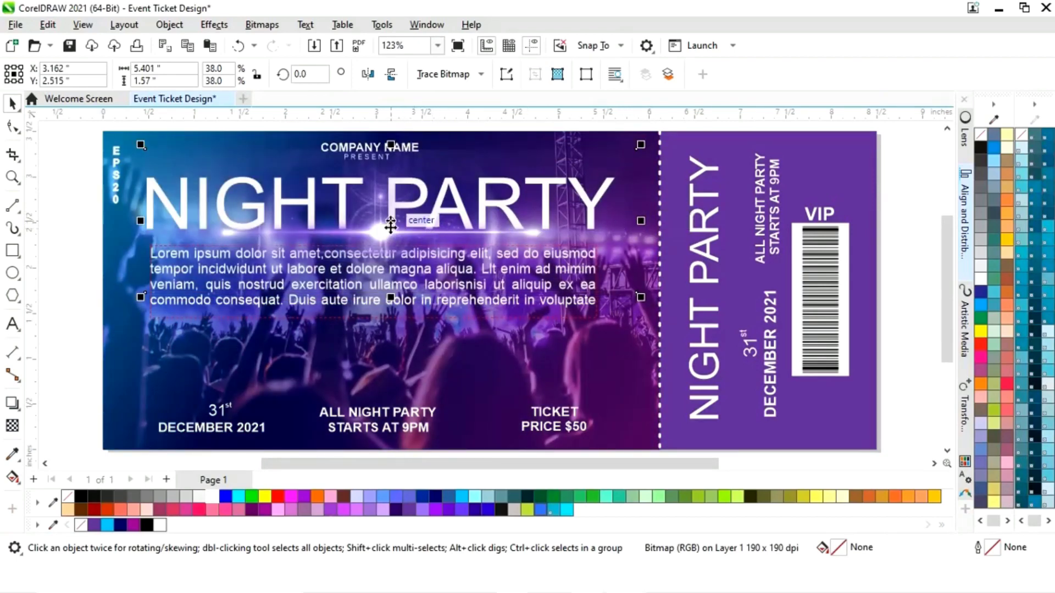
Step: Place a copy of the shine lower down, with its glow crossing the dotted divider below the paragraph
drag(392, 223, 574, 332)
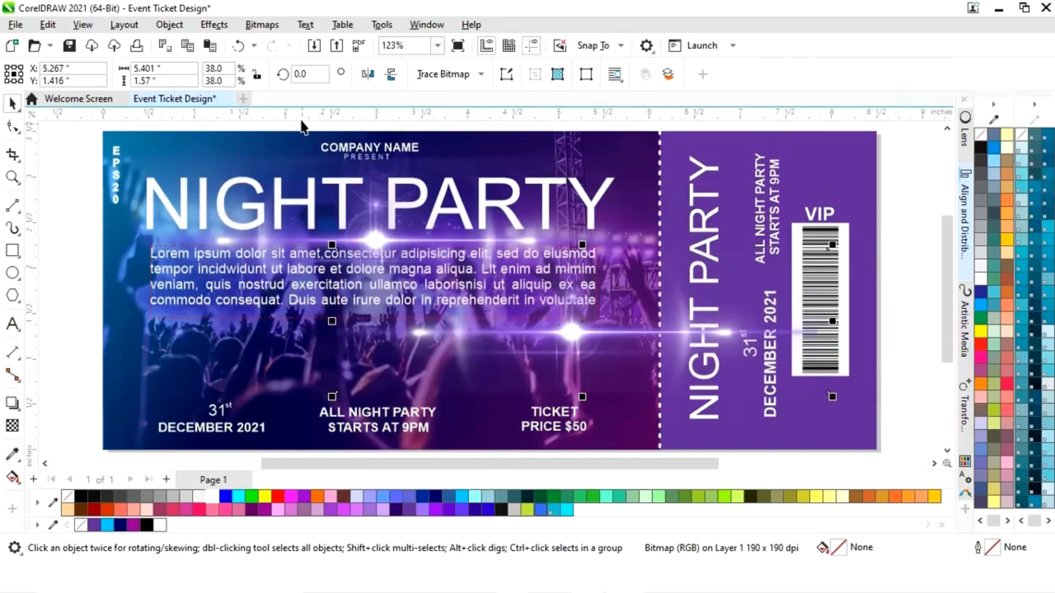